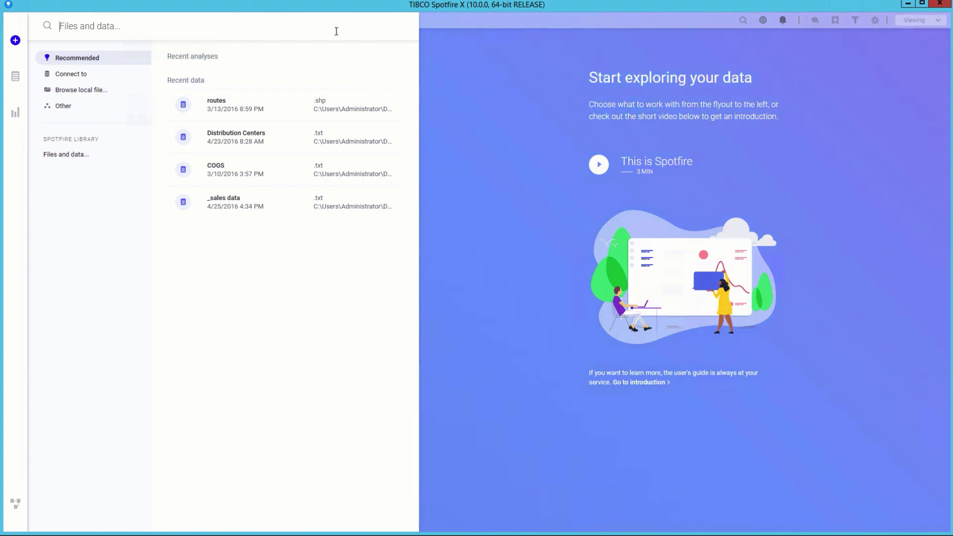
Step: From the Connect to list, choose to browse local files on this computer
left_click(91, 76)
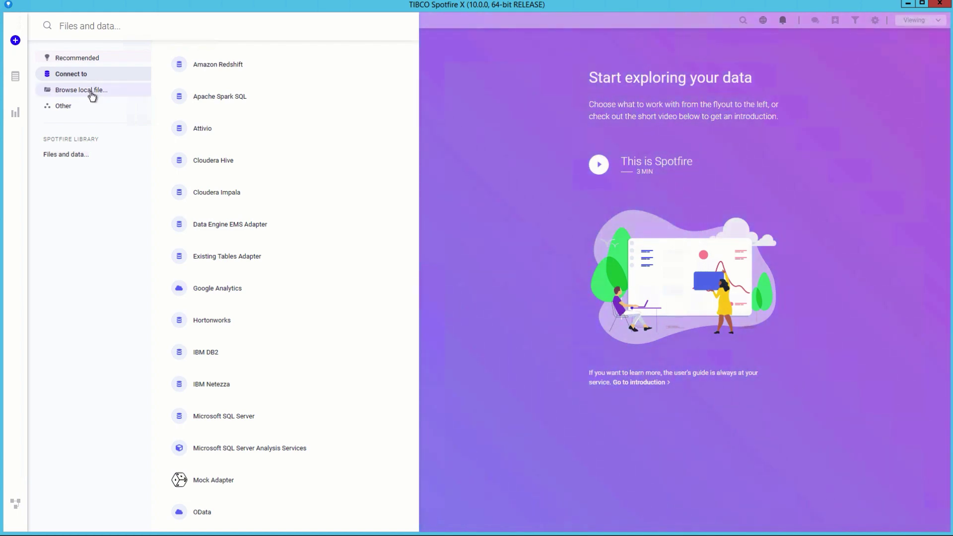
left_click(91, 92)
Step: Open _sales data, COGS, Distribution Centers and routes together, accepting each file's import settings
left_click(114, 84)
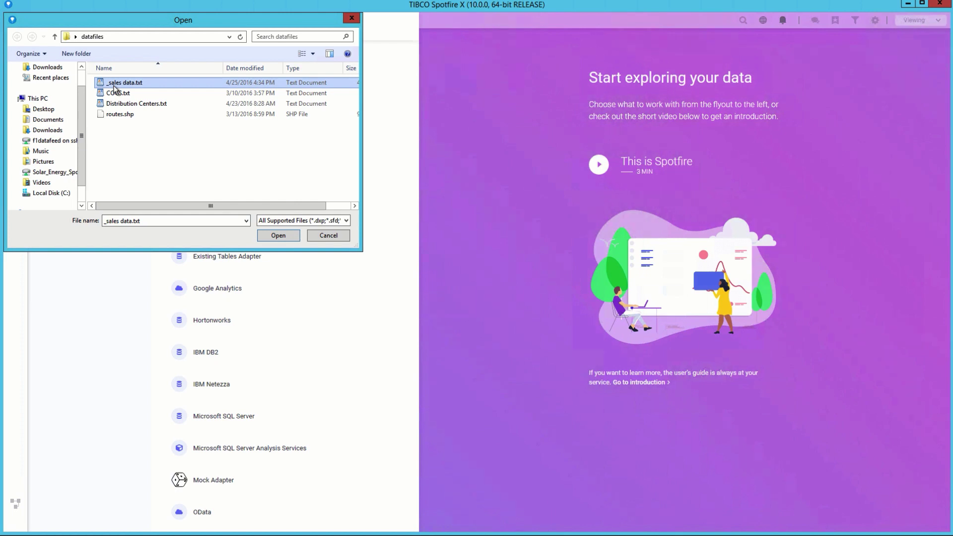
left_click(123, 115, "shift")
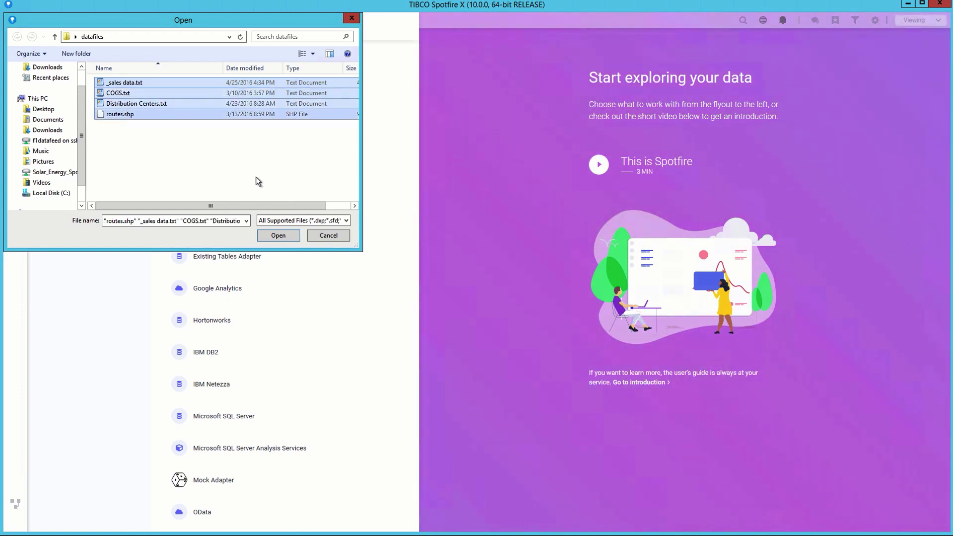
left_click(277, 236)
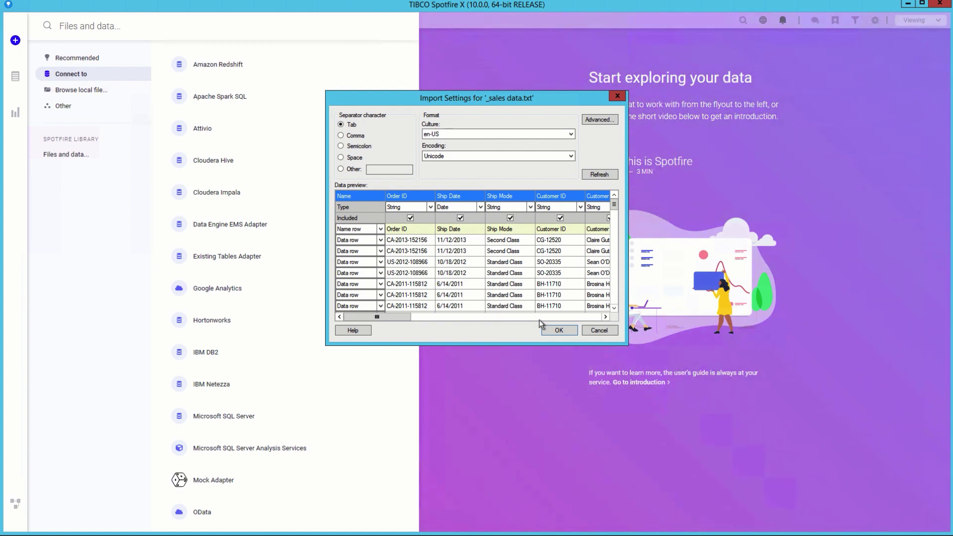
left_click(550, 329)
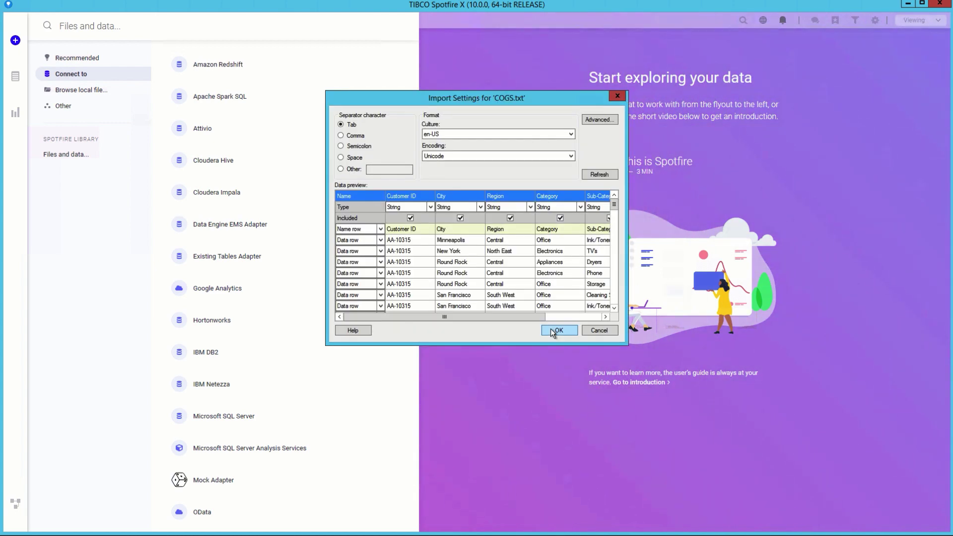
left_click(551, 329)
left_click(551, 328)
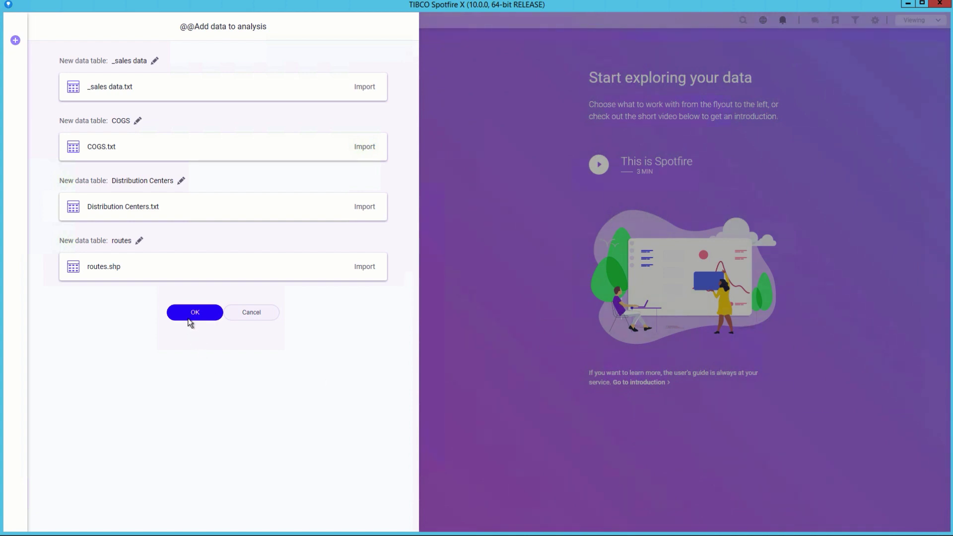
Step: Add the four new data tables to the analysis and choose Explore by searching
left_click(192, 318)
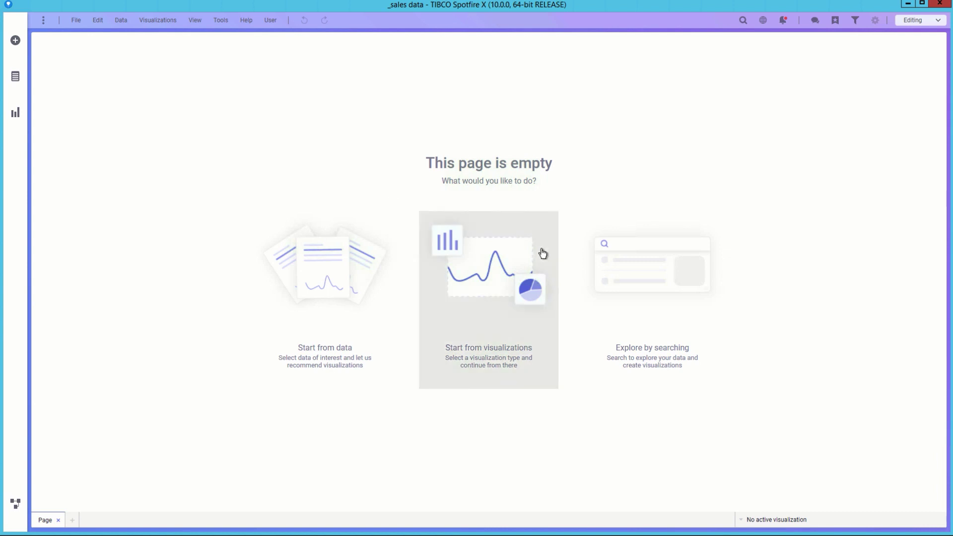
left_click(643, 281)
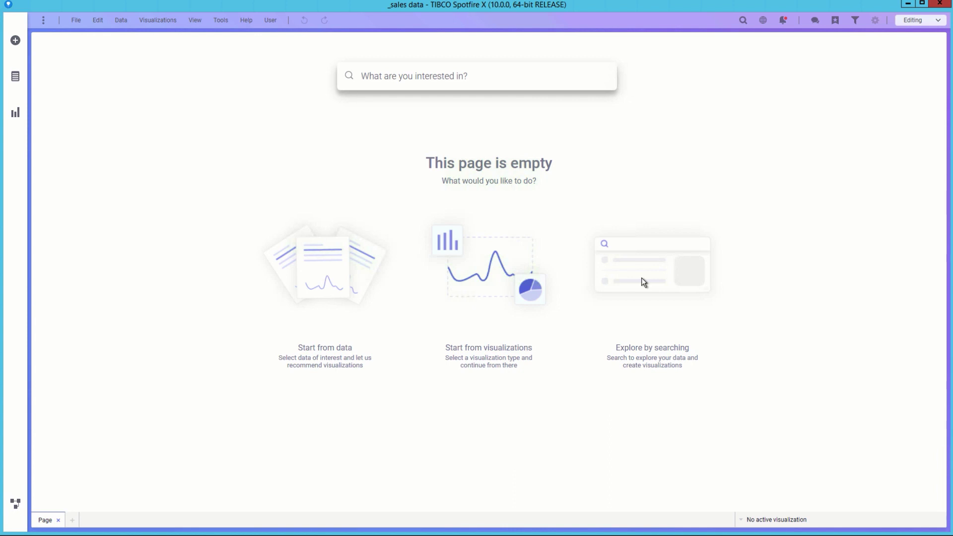
Step: Search for 'Profit per sub-category' and add the suggested bar chart
type("Profit")
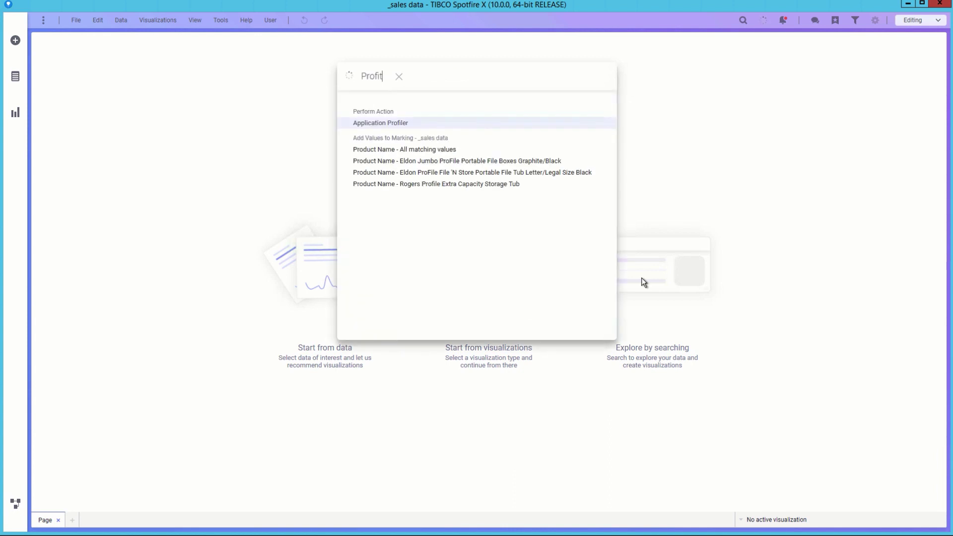
key("Return")
type("per sub-category")
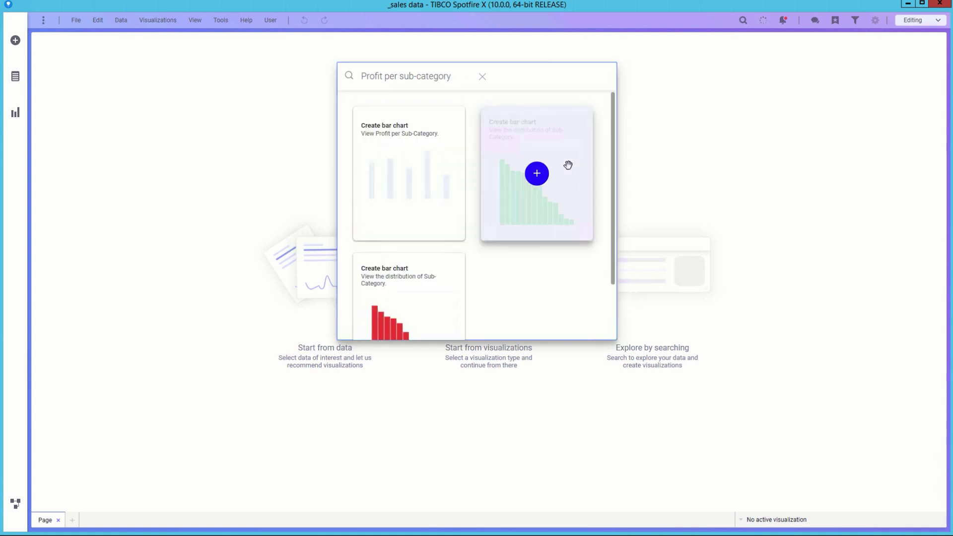
left_click(543, 174)
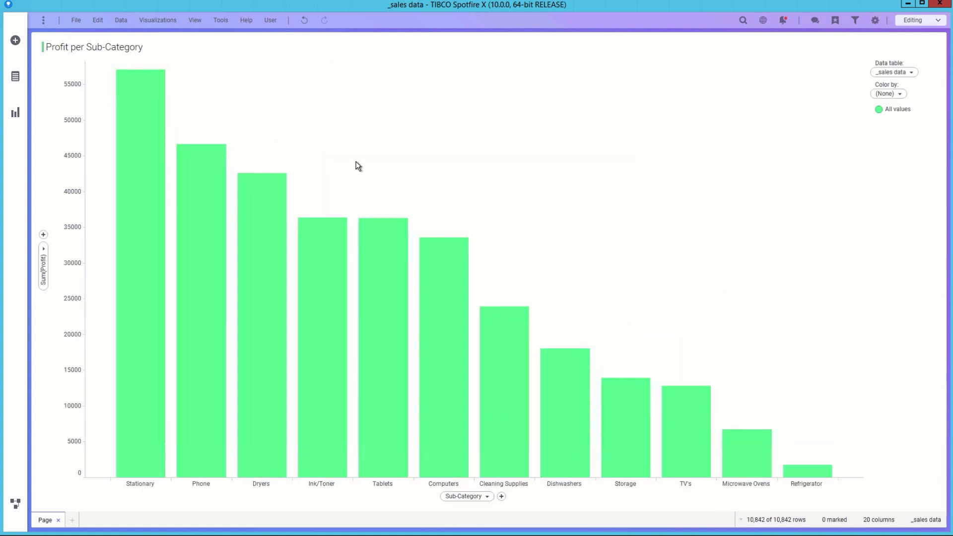
Step: Create a waterfall details chart from the bar chart, then mark the Refrigerator bar to populate it
right_click(183, 86)
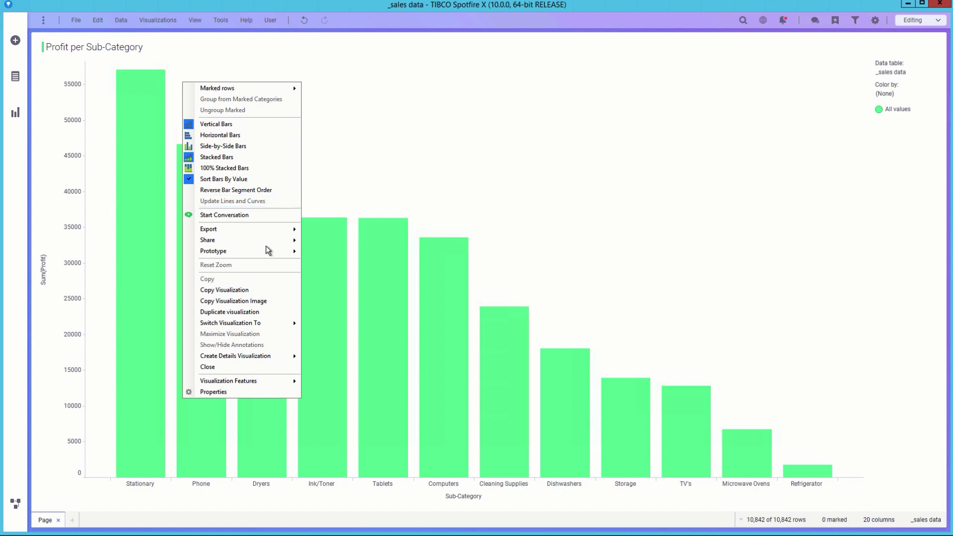
mouse_move(278, 363)
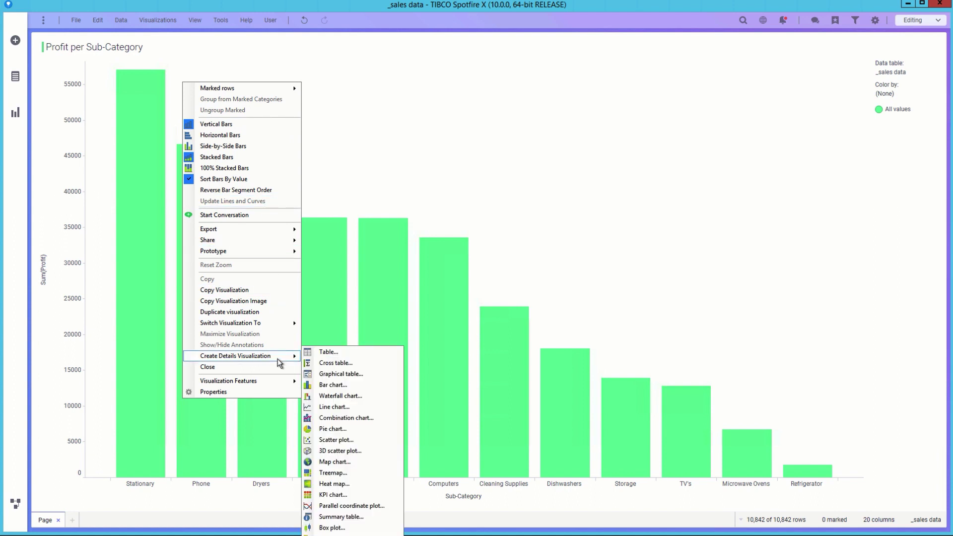
left_click(343, 397)
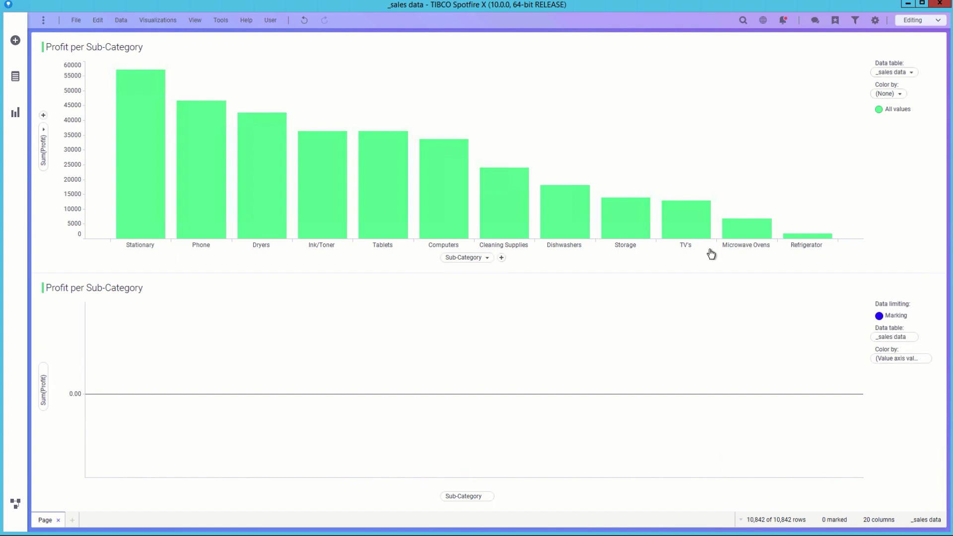
left_click(815, 235)
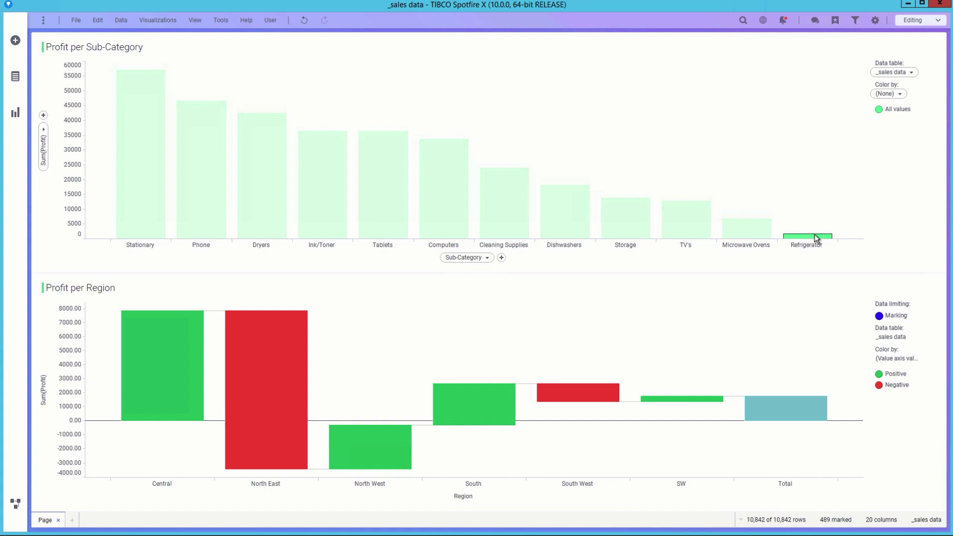
Step: Mark the South West and SW bars and group them as 'South West'
left_click(594, 400)
left_click(650, 399, "ctrl")
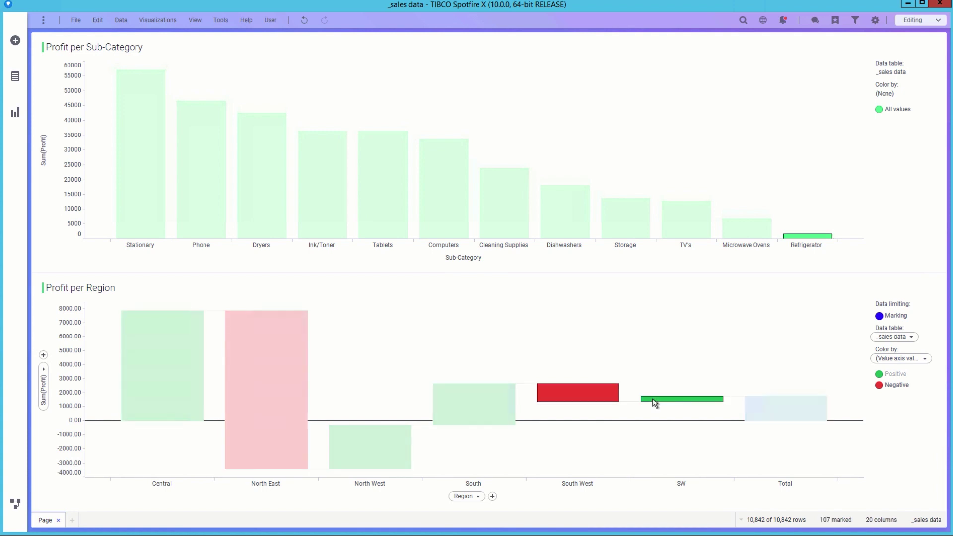
right_click(602, 395)
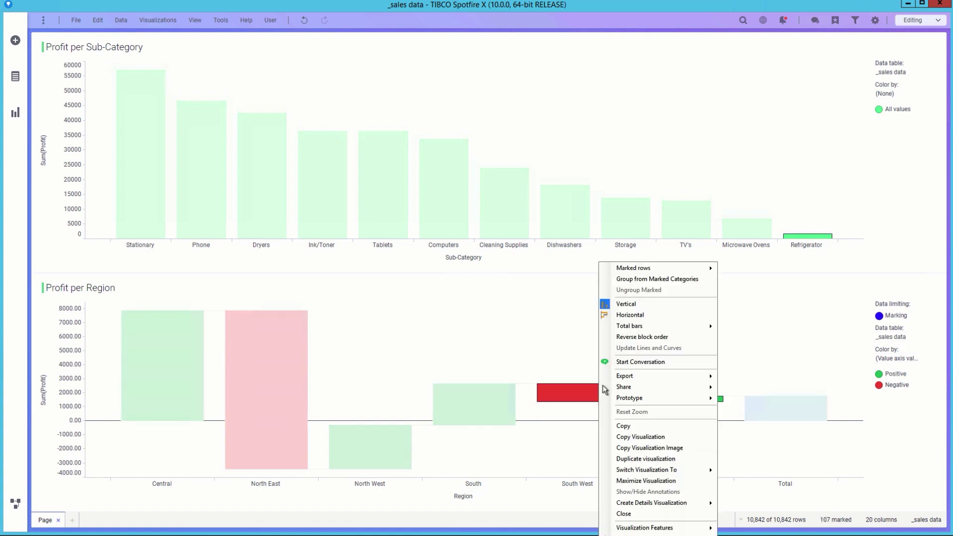
left_click(658, 279)
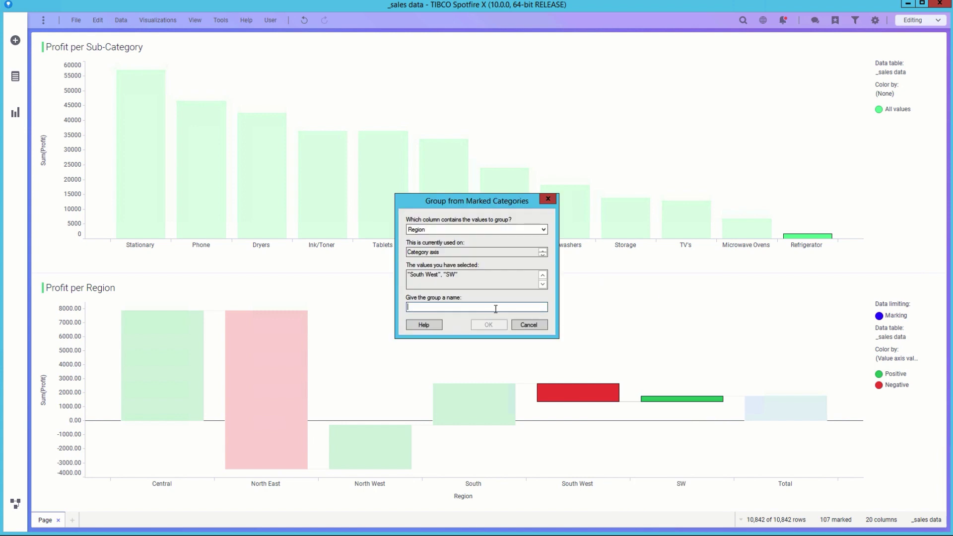
type("South West")
left_click(490, 327)
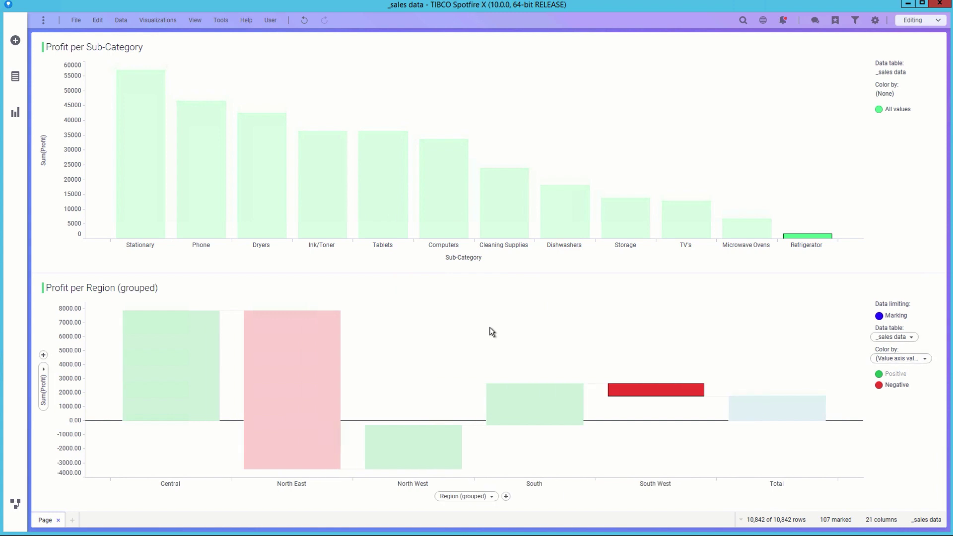
Step: In the waterfall's Properties, set Labels to show for All values
left_click(908, 288)
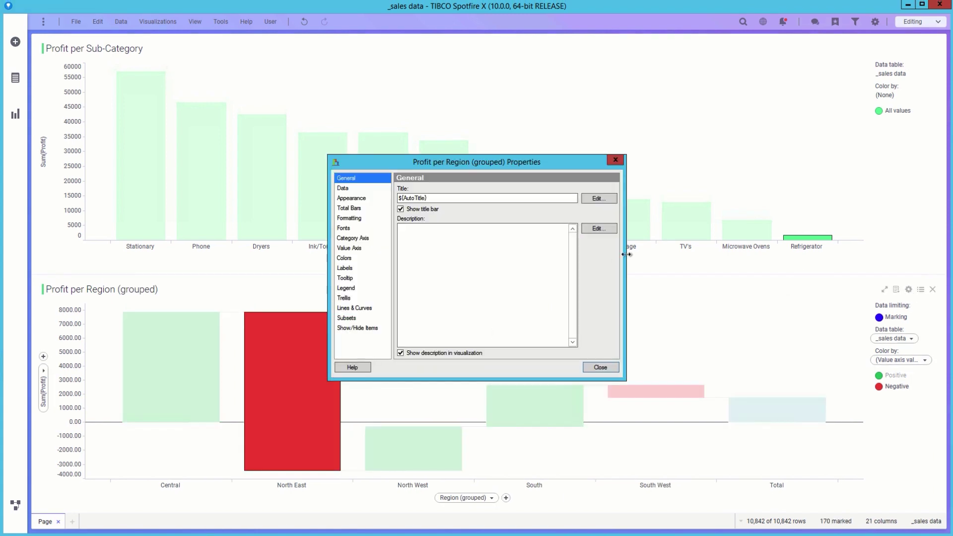
left_click(344, 269)
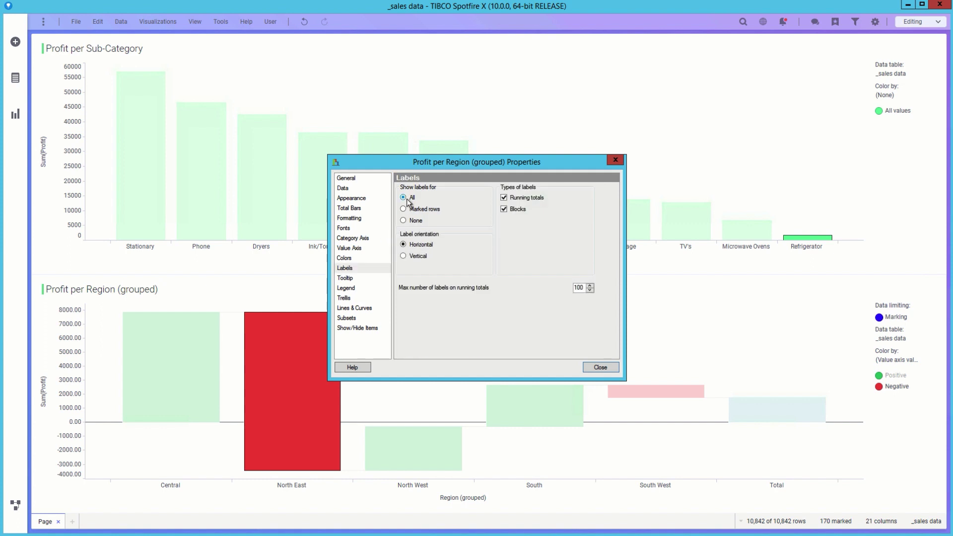
left_click(404, 198)
left_click(607, 368)
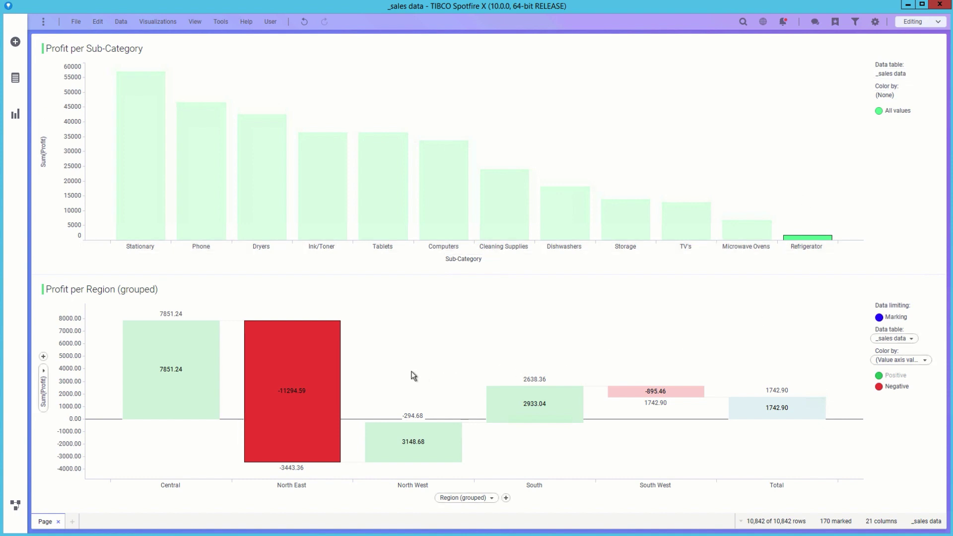
Step: Create a scatter plot details visualization from the waterfall and dock it to the waterfall's right
right_click(380, 355)
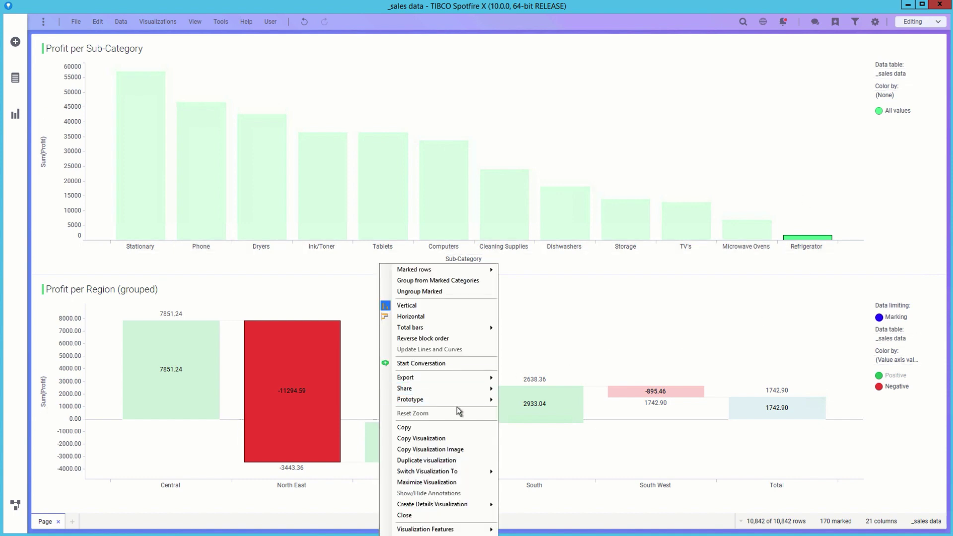
mouse_move(475, 506)
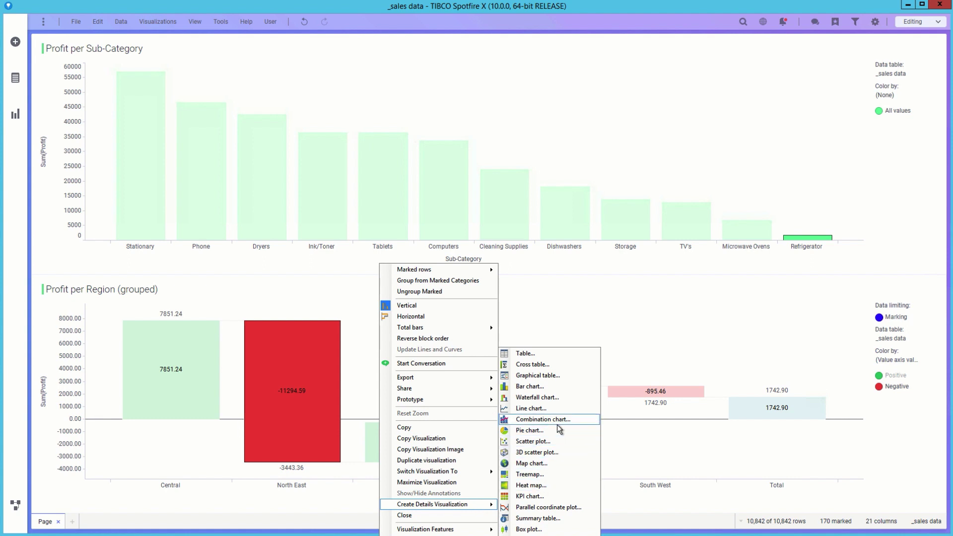
left_click(551, 441)
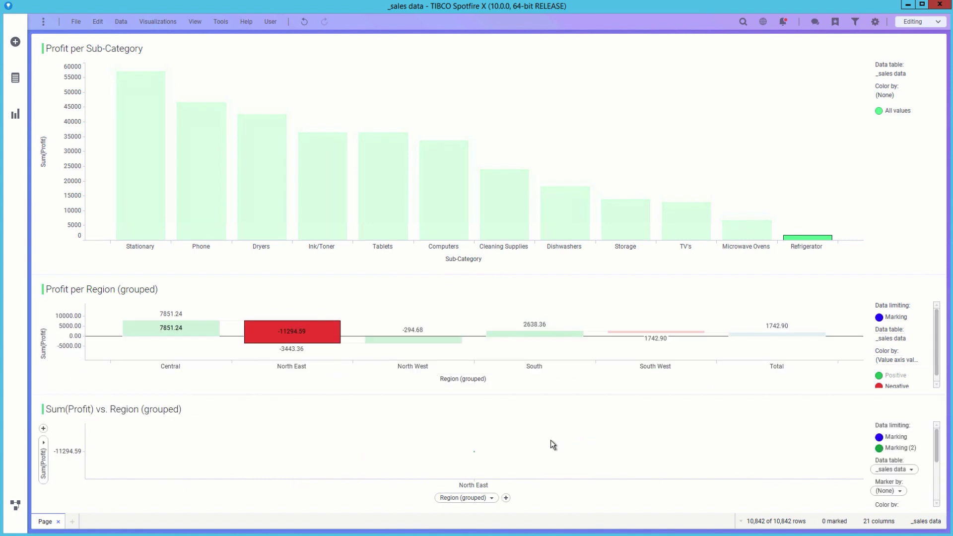
left_click_drag(130, 408, 740, 324)
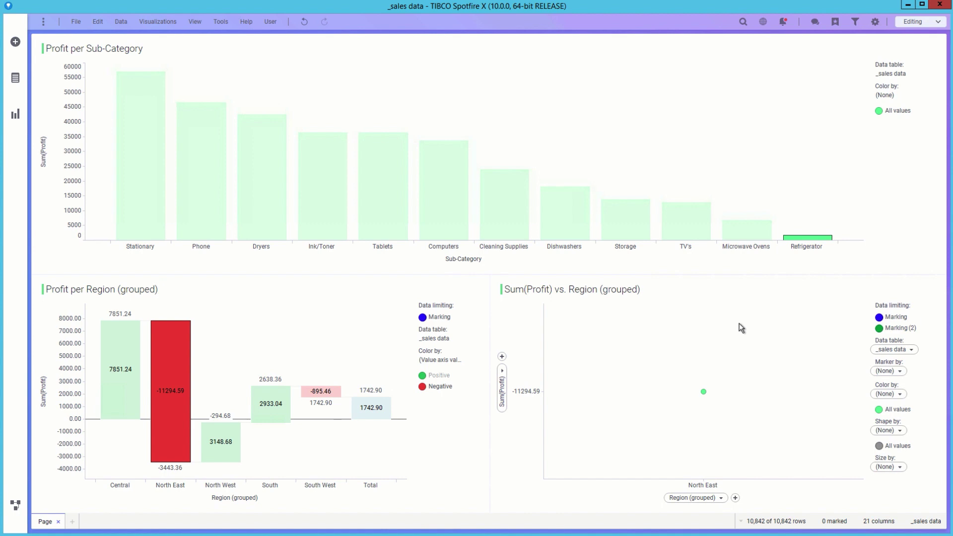
Step: Set the scatter plot's x-axis to Avg(COGS) from the COGS table
left_click(720, 498)
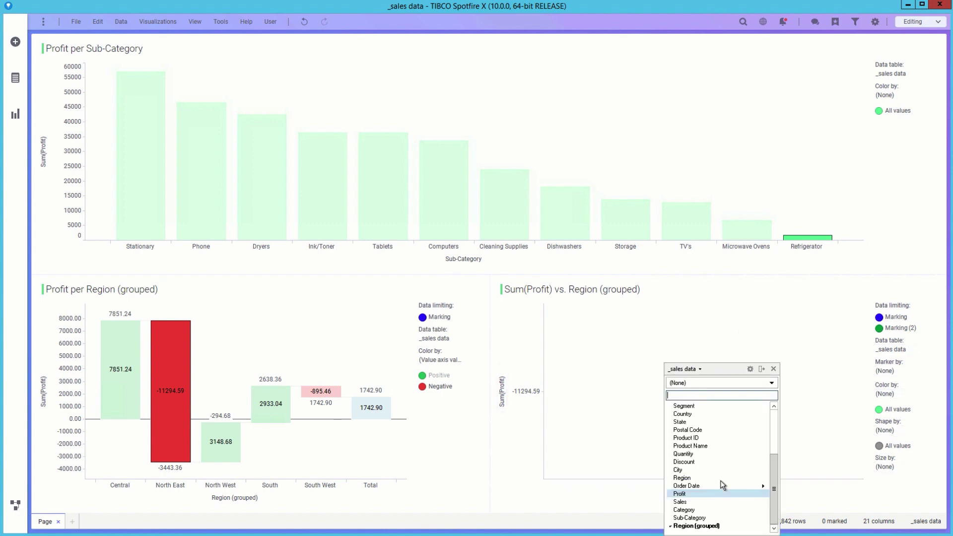
left_click(680, 370)
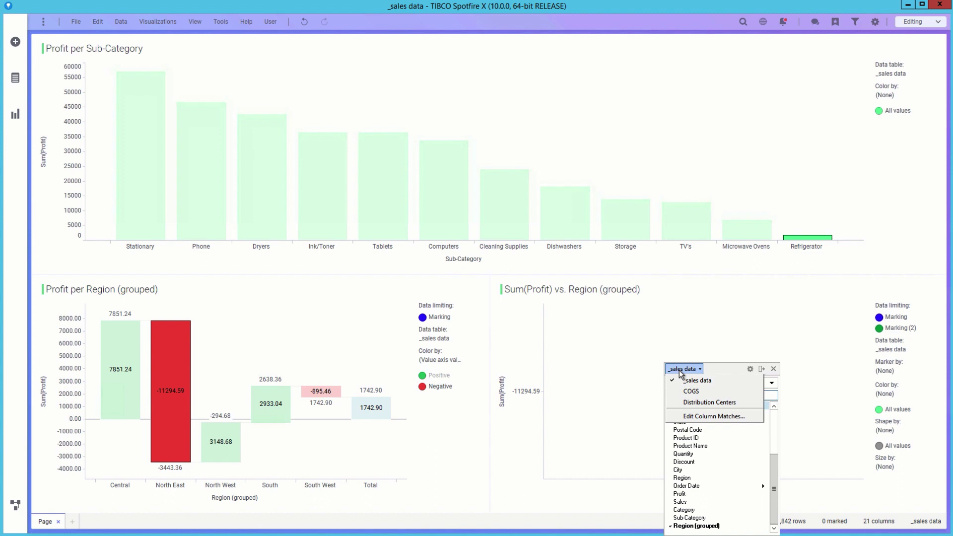
left_click(701, 389)
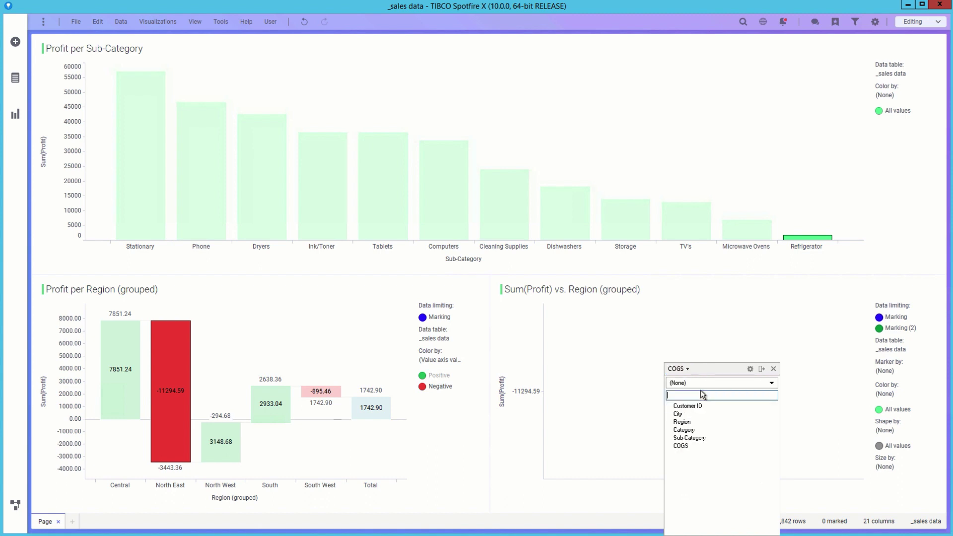
left_click(690, 443)
left_click(725, 384)
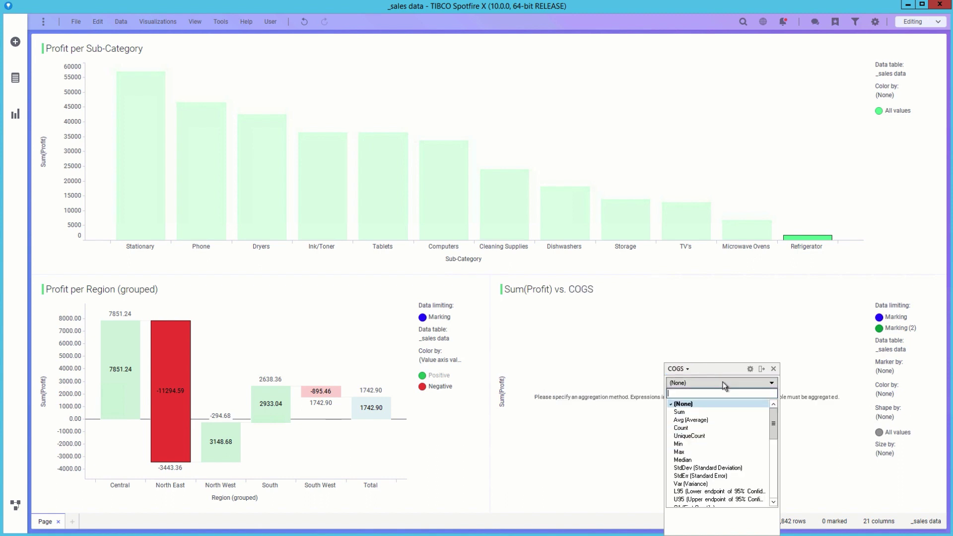
left_click(705, 420)
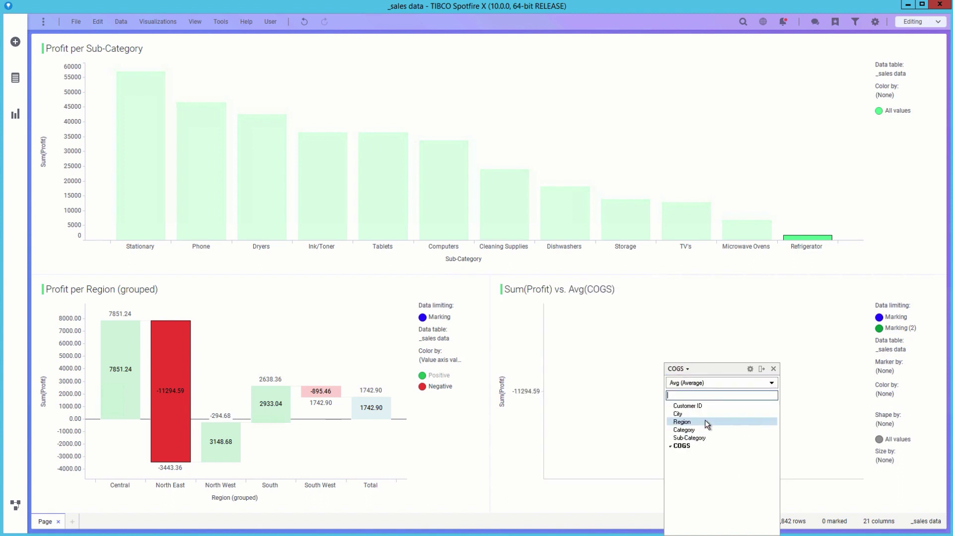
left_click(705, 341)
Step: Set the scatter plot's markers to one per City
left_click(885, 372)
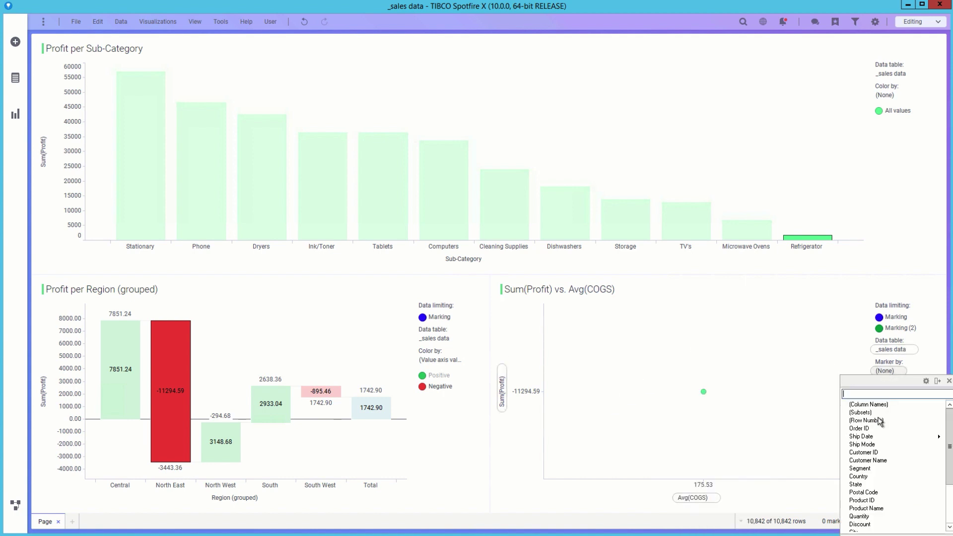
scroll(886, 441, "down", 2)
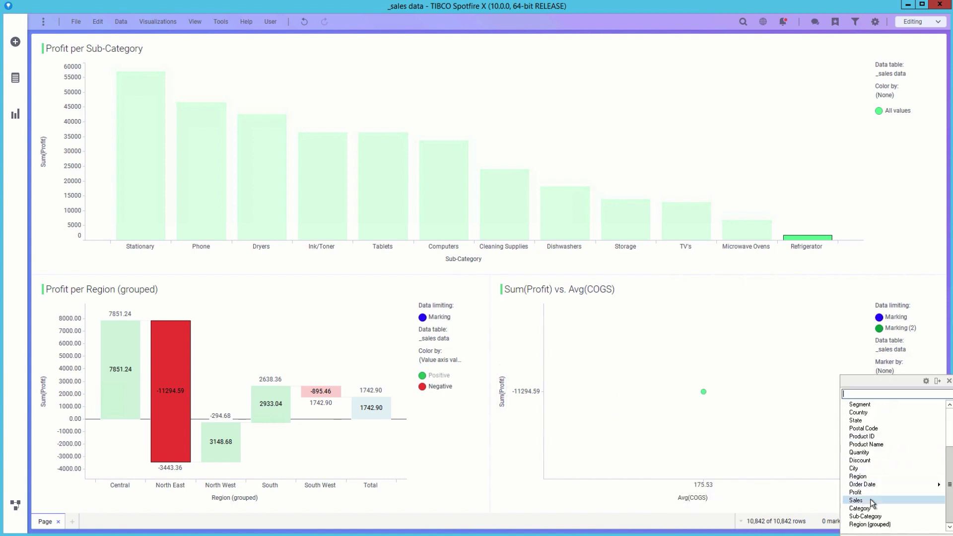
scroll(871, 500, "down", 1)
left_click(861, 469)
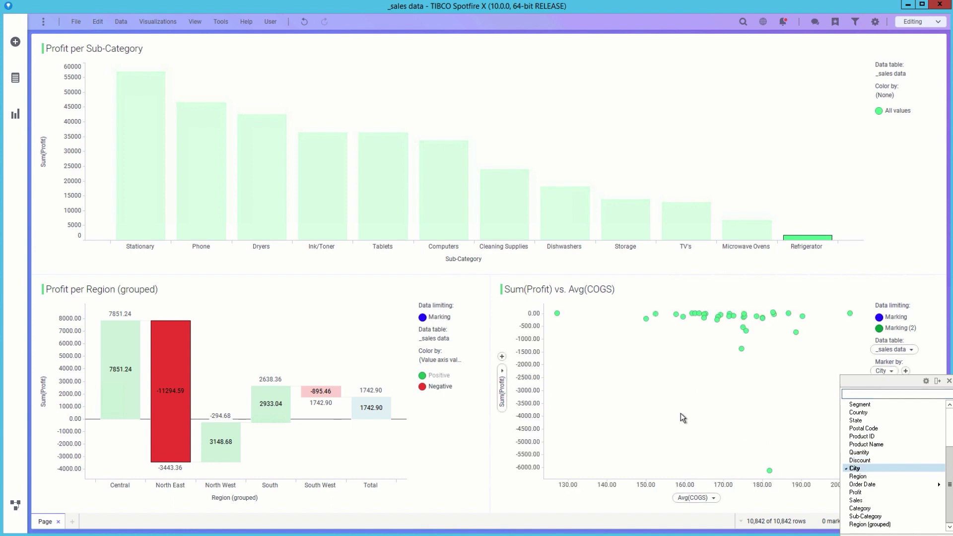
left_click(772, 436)
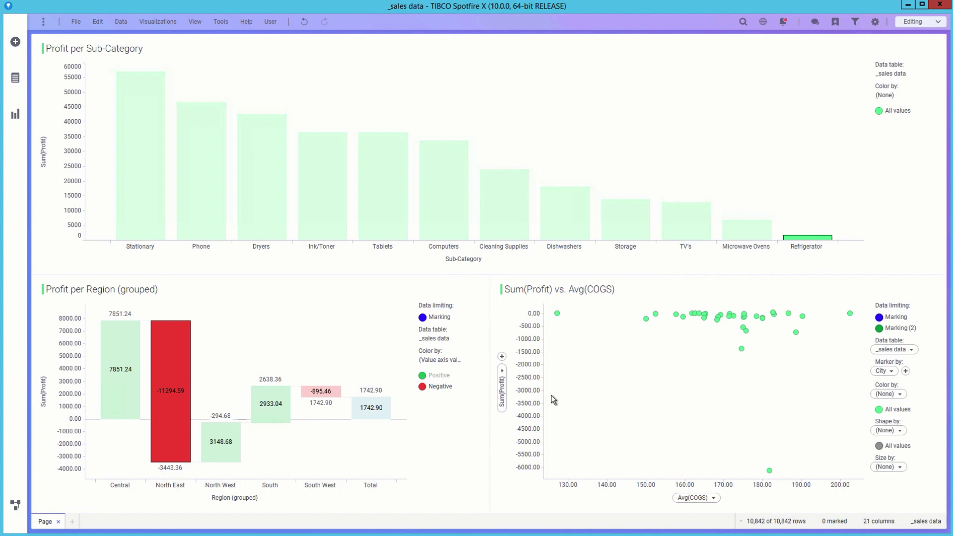
Step: Select Sales, City and State in _sales data, add the suggested map chart, and place it bottom-right
left_click(15, 78)
left_click(71, 67)
left_click(67, 90)
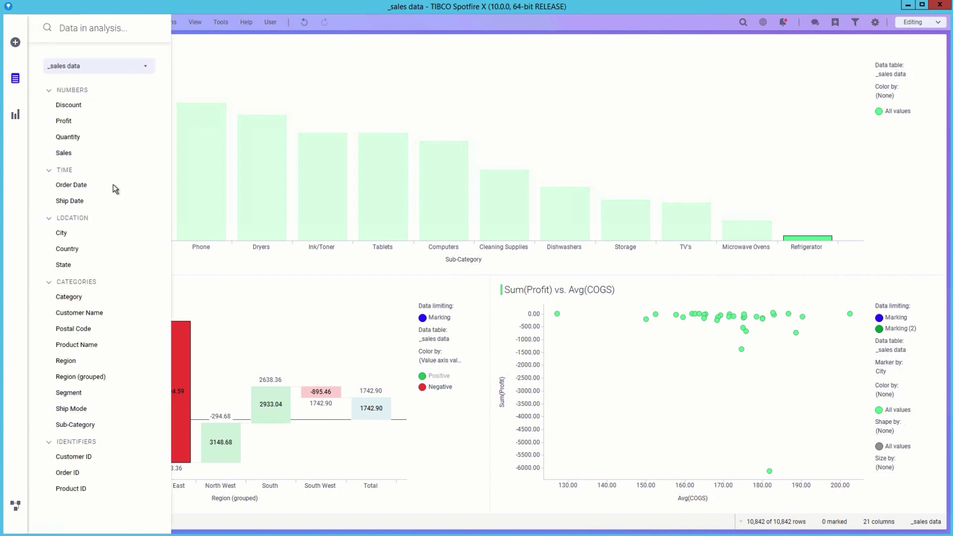
left_click(64, 153)
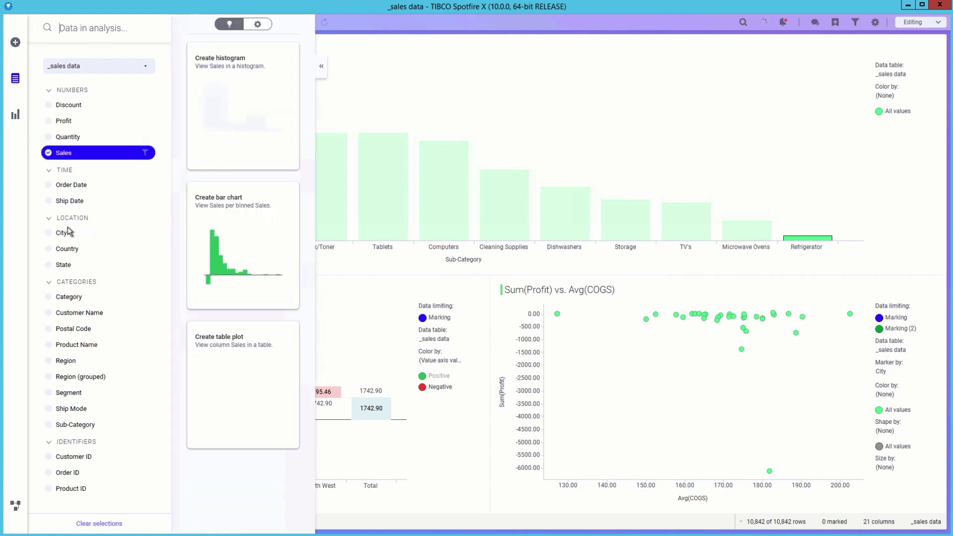
left_click(65, 233)
left_click(54, 264, "ctrl")
left_click(64, 153, "ctrl")
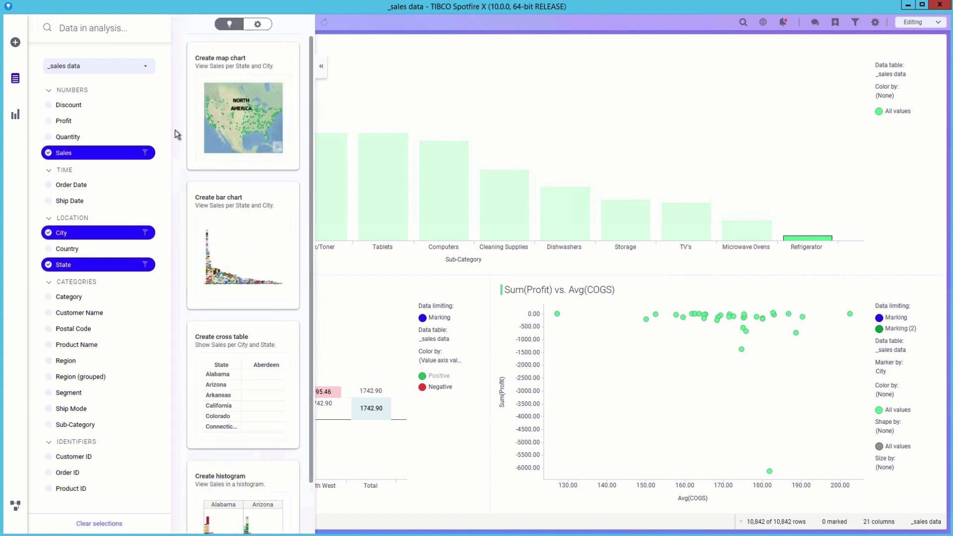
mouse_move(246, 107)
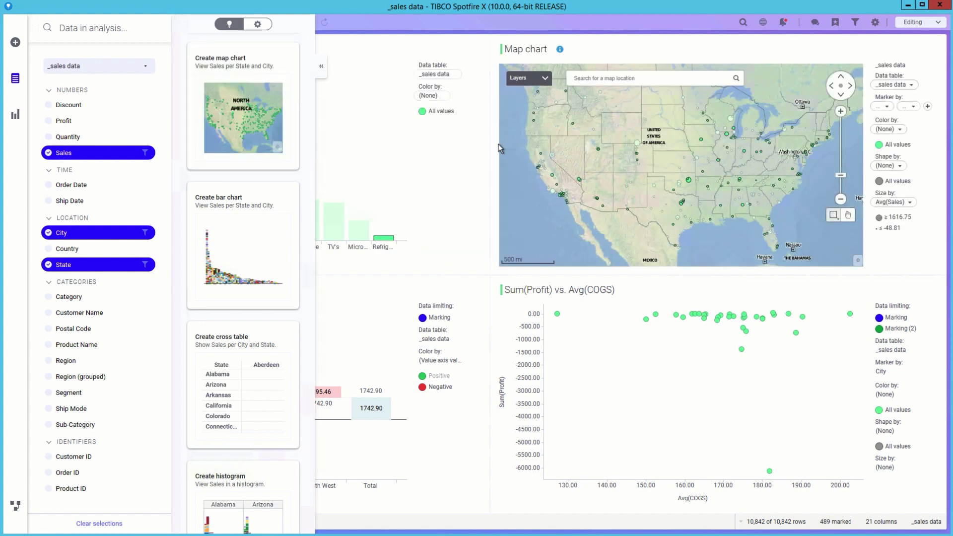
left_click(547, 128)
left_click_drag(526, 49, 693, 448)
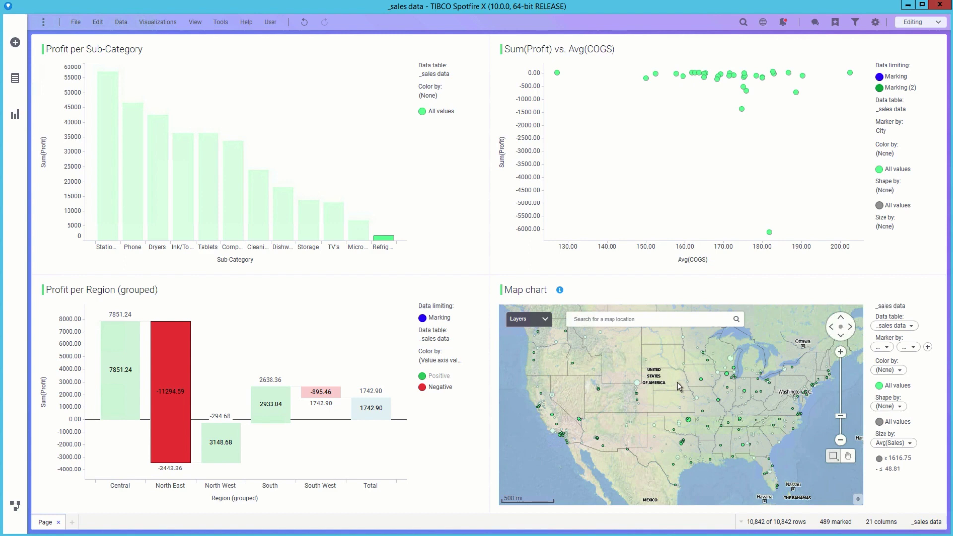
Step: Add Distribution City from the Distribution Centers table to the map as a new marker layer
left_click(15, 78)
left_click(88, 67)
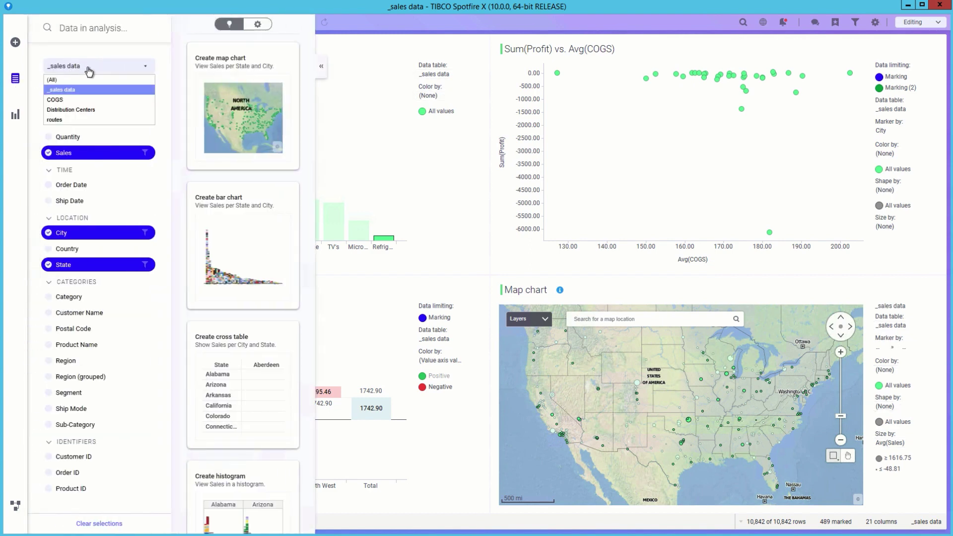
left_click(81, 112)
mouse_move(82, 122)
left_mouse_down()
mouse_move(395, 240)
mouse_move(641, 402)
mouse_move(721, 417)
left_mouse_up()
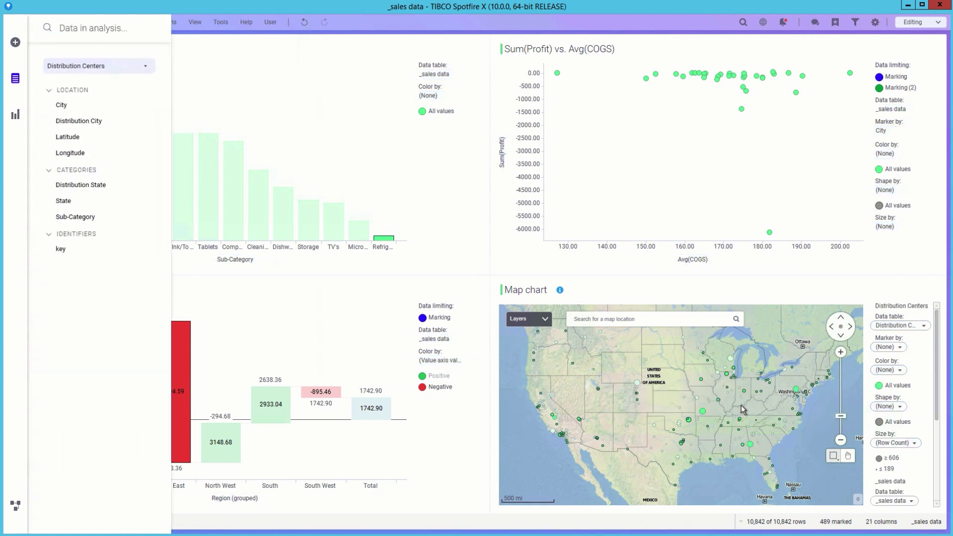
left_click(111, 69)
Step: Add the routes table's Geometry to the map as a line layer
left_click(94, 101)
left_click(80, 71)
left_click(73, 120)
mouse_move(70, 105)
left_mouse_down()
mouse_move(243, 151)
mouse_move(506, 303)
mouse_move(726, 405)
left_mouse_up()
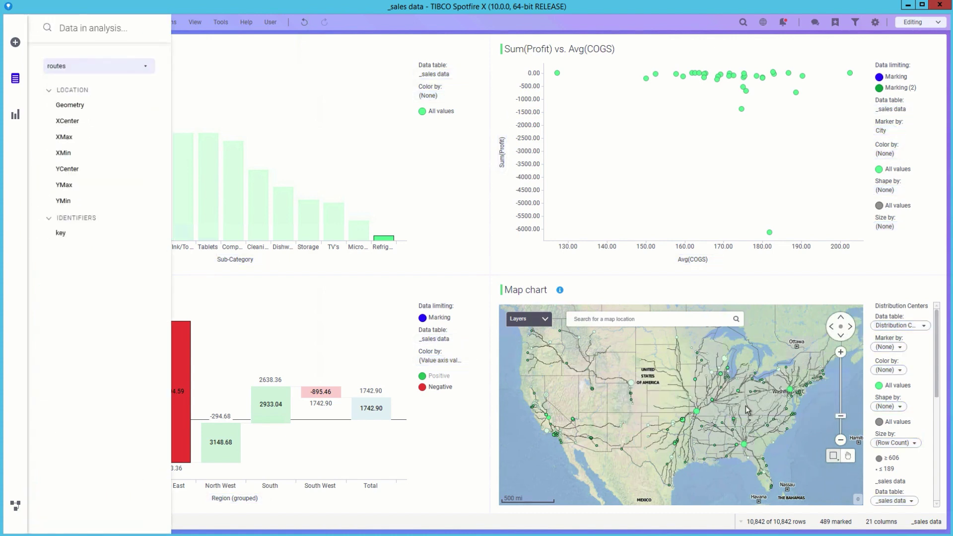
left_click(908, 292)
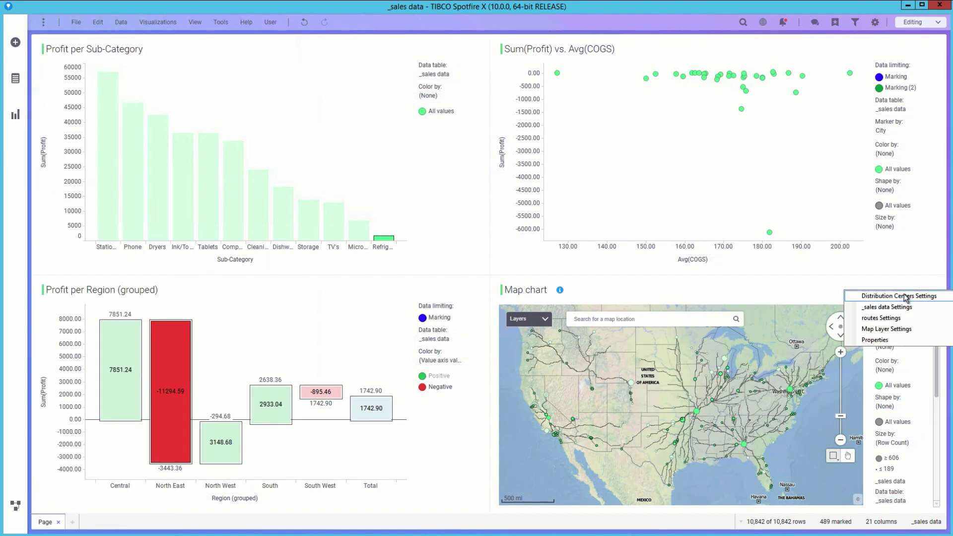
Step: Remove Row Count sizing from the Distribution Centers markers and make them stars
left_click(907, 295)
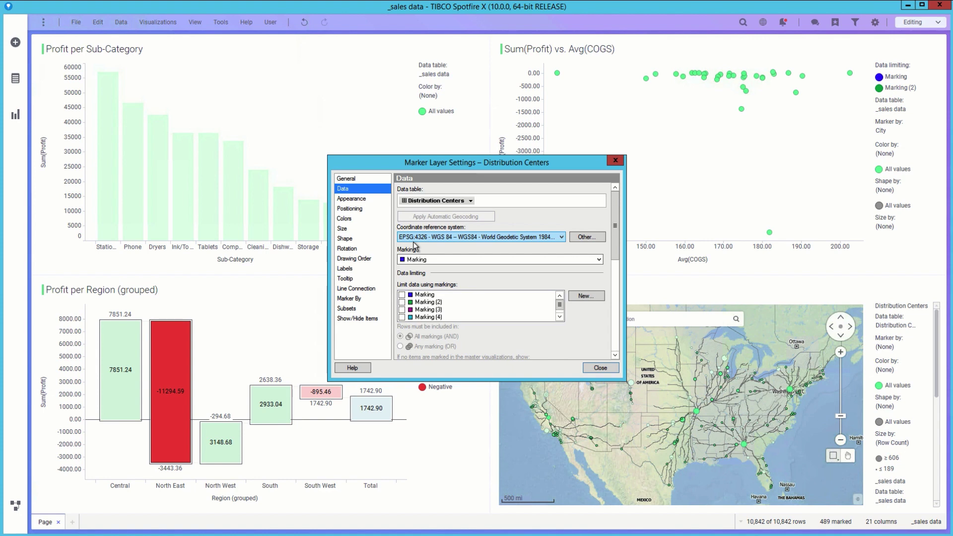
left_click(343, 229)
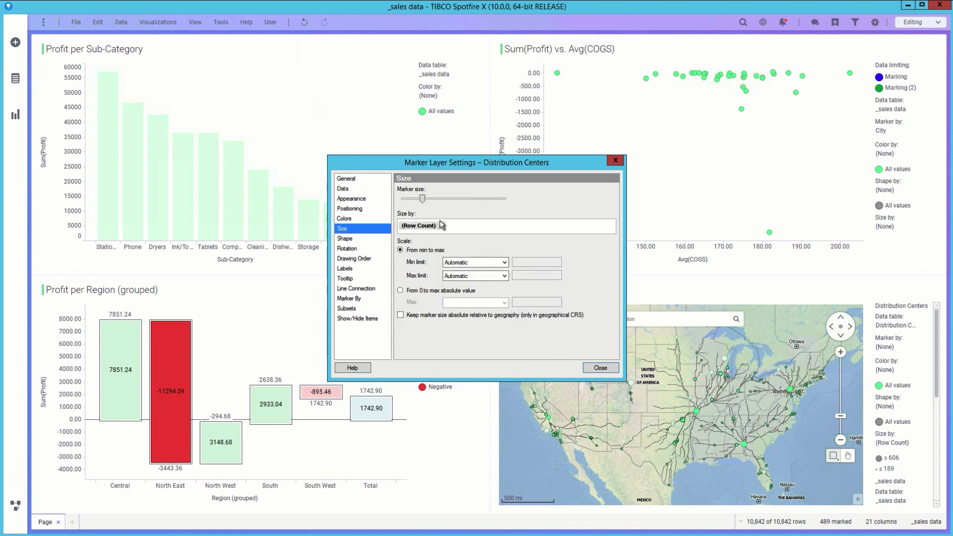
left_click(442, 226)
left_click(457, 410)
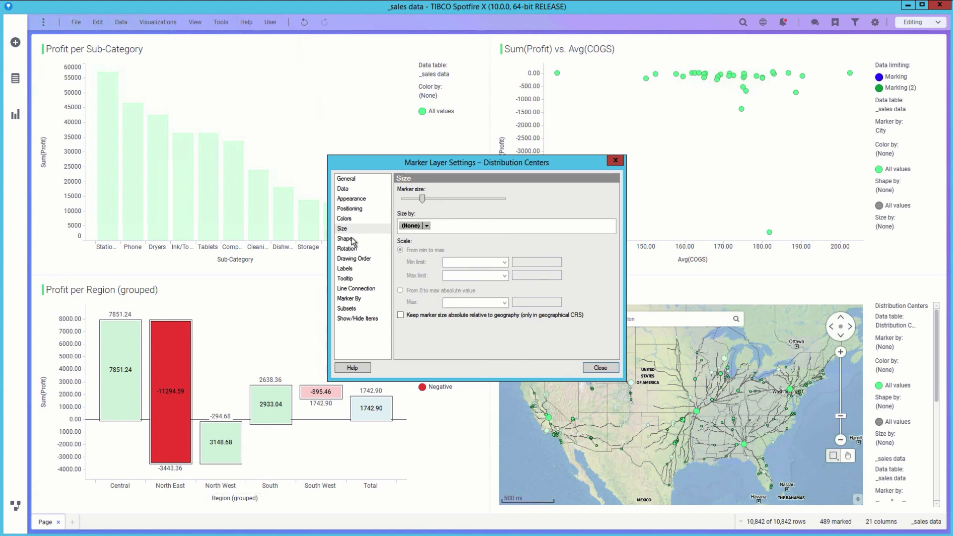
left_click(390, 240)
left_click(429, 256)
left_click(453, 279)
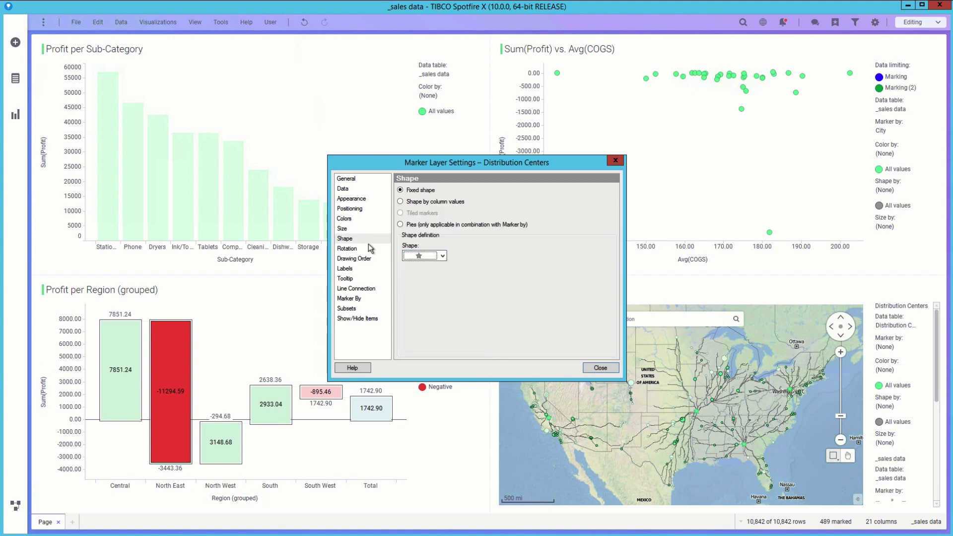
Step: Show one marker per Distribution City, coloured by Distribution State
left_click(350, 299)
left_click(414, 201)
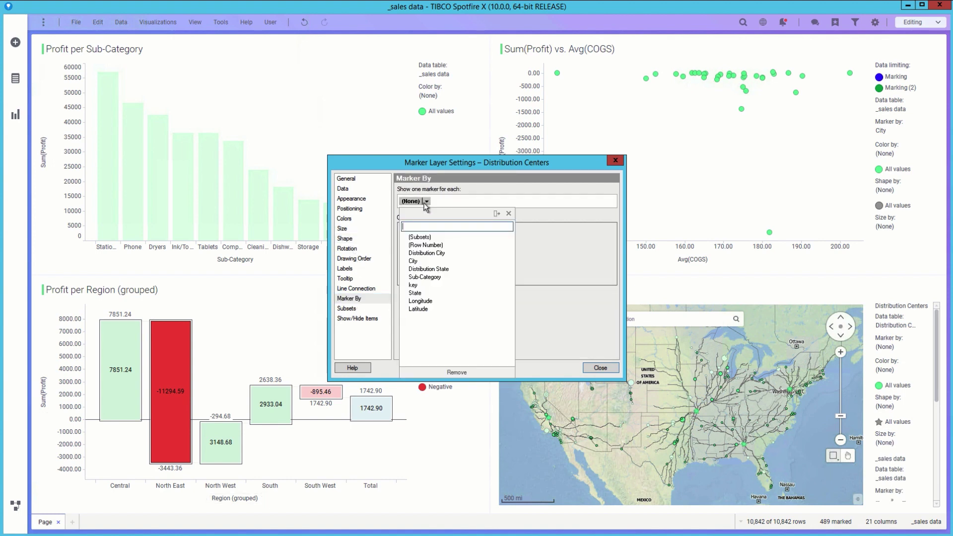
left_click(450, 253)
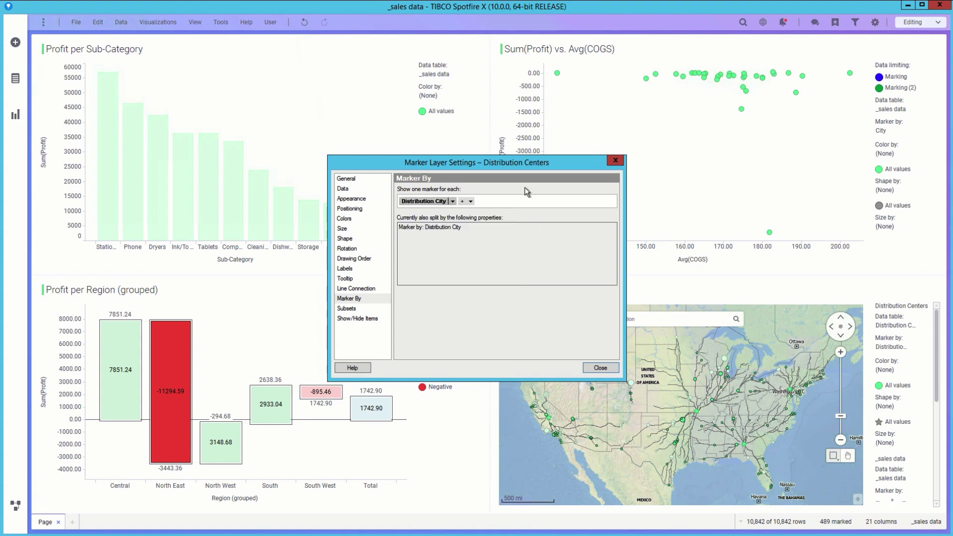
left_click(345, 219)
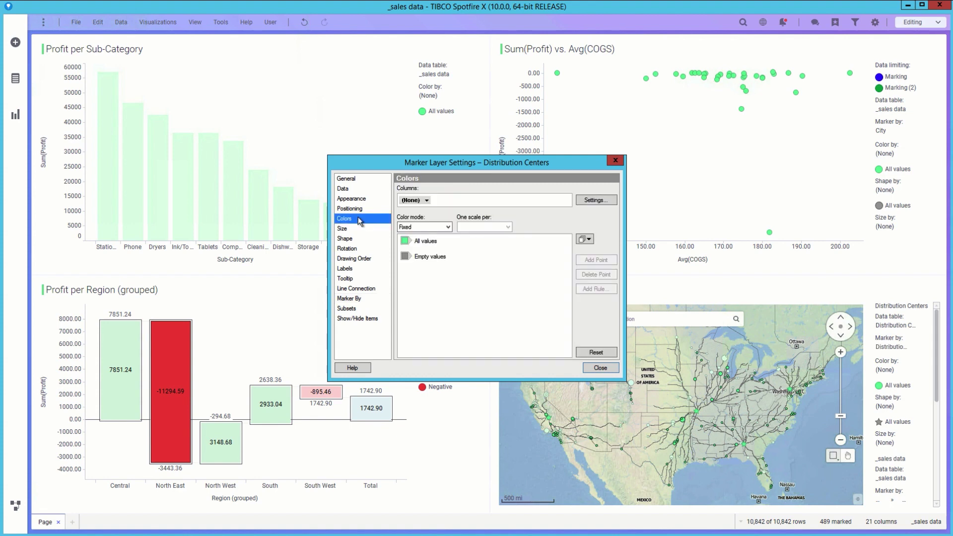
left_click(407, 201)
left_click(437, 296)
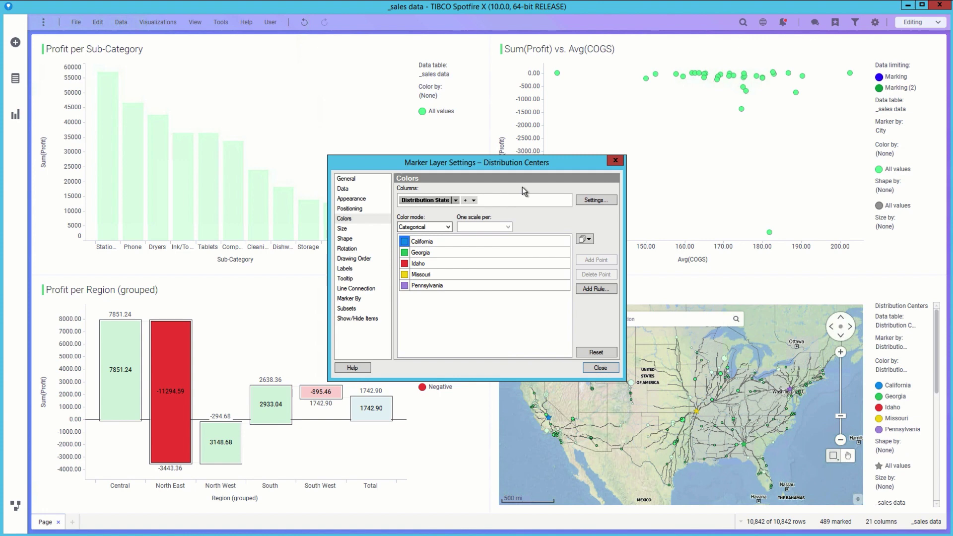
left_click(600, 367)
left_click(911, 290)
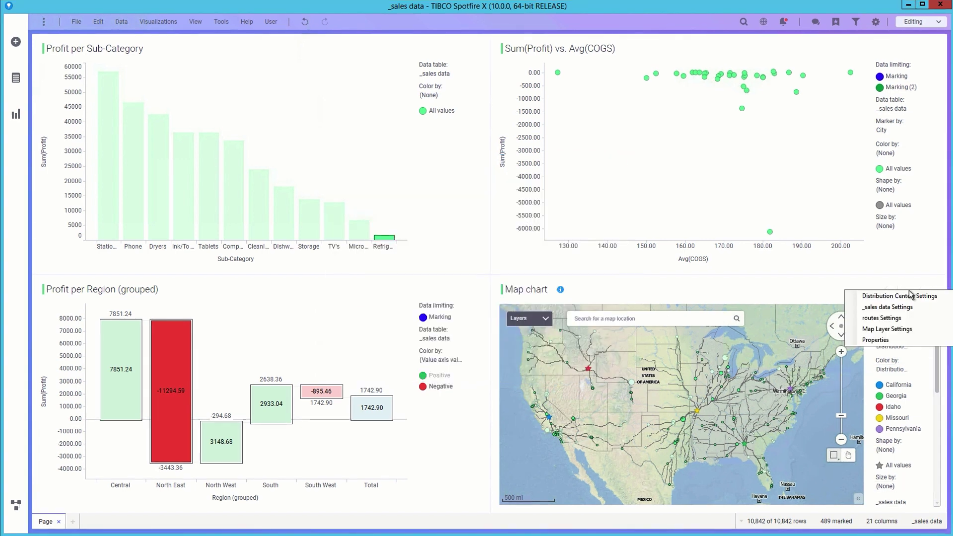
Step: Check which column the routes layer's geocoding matches features on
left_click(882, 318)
left_click(354, 208)
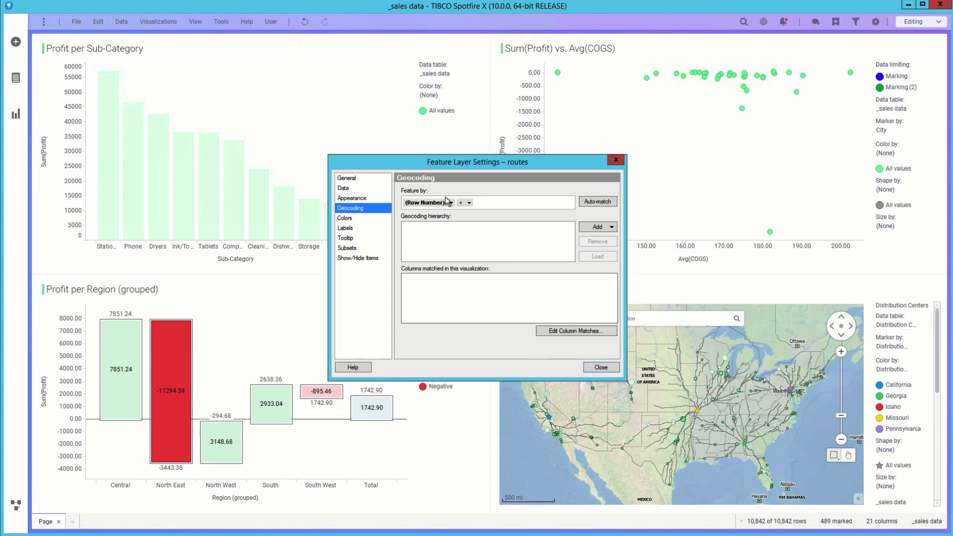
left_click(441, 201)
left_click(372, 287)
Step: Colour routes by Distribution State from Distribution Centers, aggregated with UniqueConcatenate
left_click(370, 218)
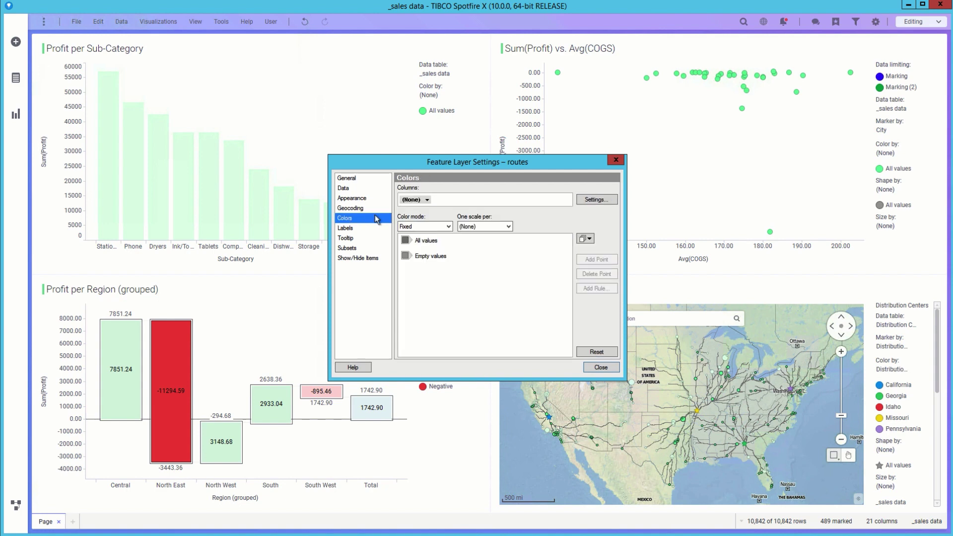
left_click(415, 200)
left_click(416, 212)
left_click(428, 235)
left_click(429, 264)
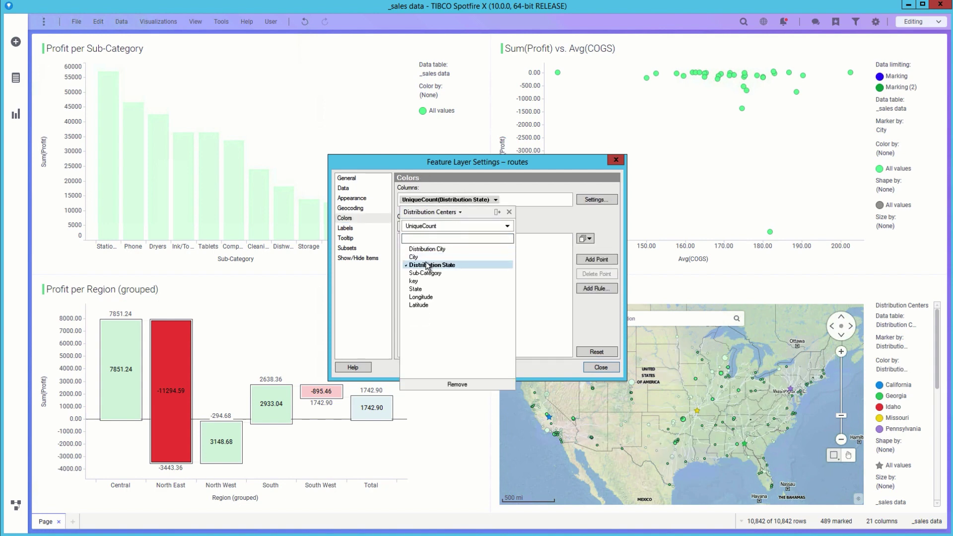
left_click(451, 226)
left_click(437, 279)
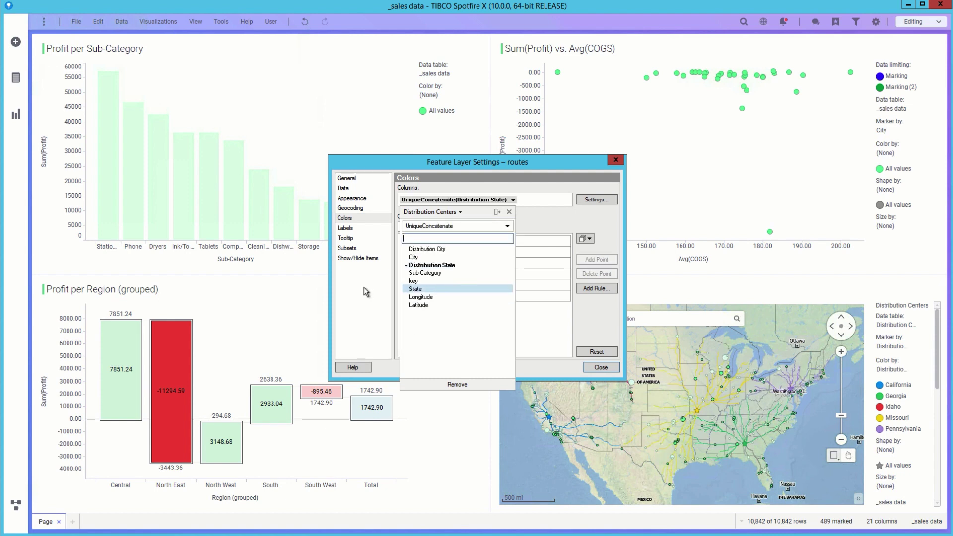
left_click(396, 292)
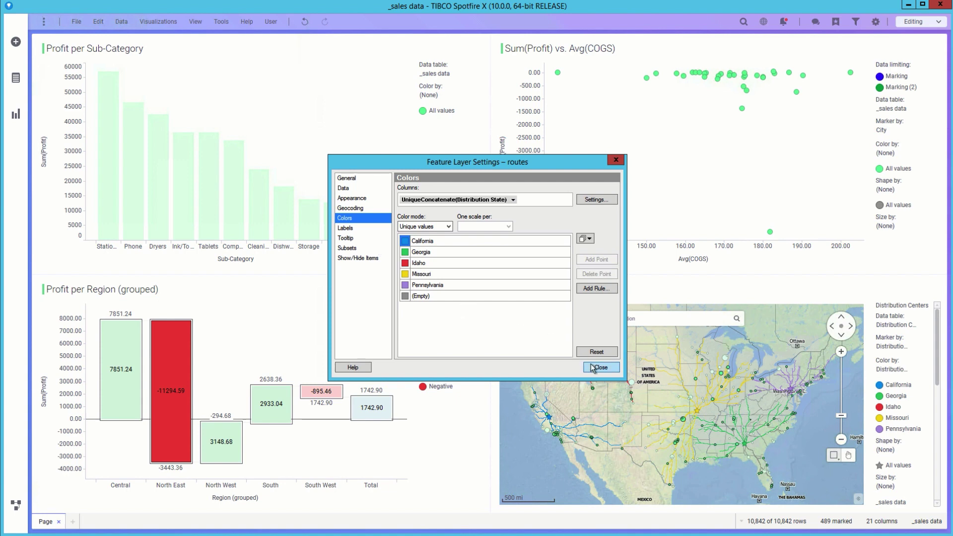
left_click(596, 368)
Step: Apply the Dark canvas styling to the whole dashboard
left_click(158, 21)
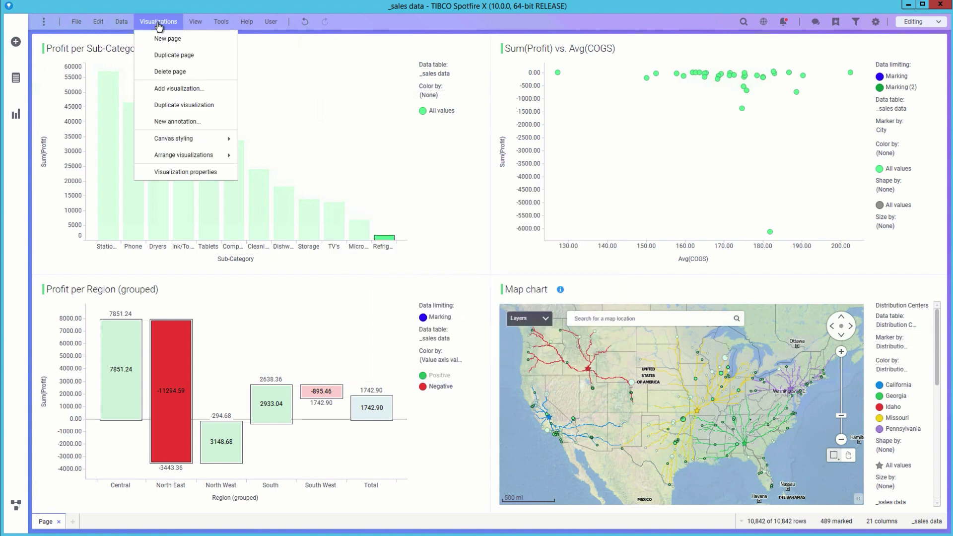
mouse_move(214, 141)
left_click(267, 171)
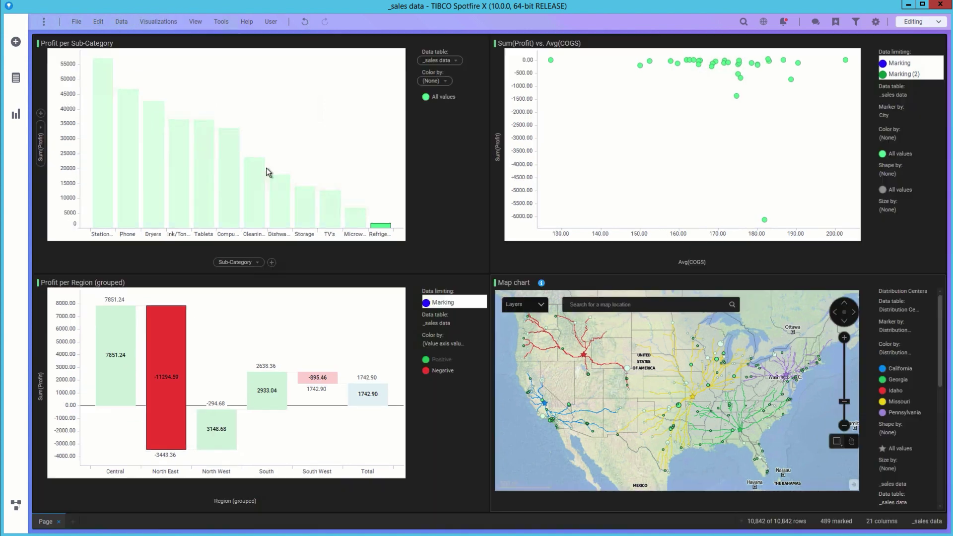
Step: Make routes the active map layer and zoom the map in on the eastern states
left_click(541, 304)
left_click(510, 358)
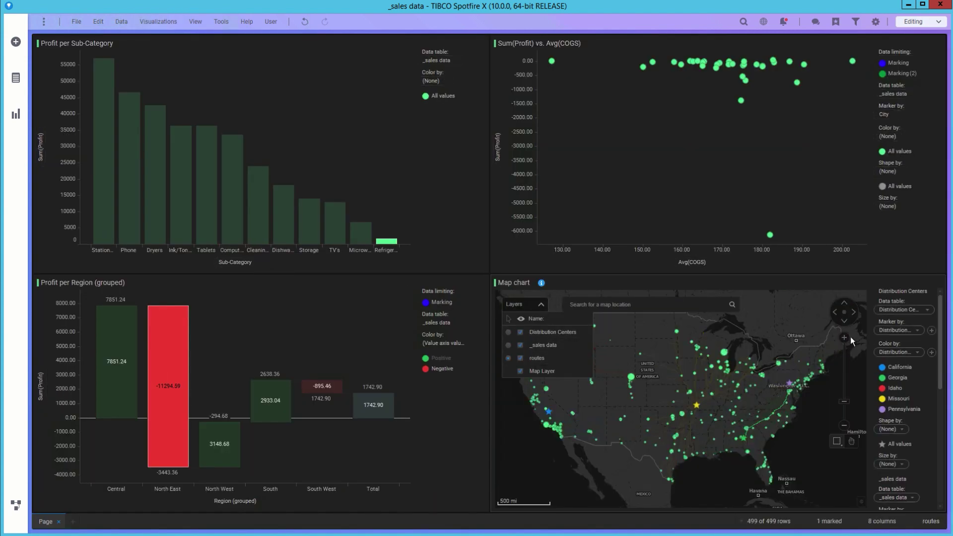
scroll(830, 393, "up", 2)
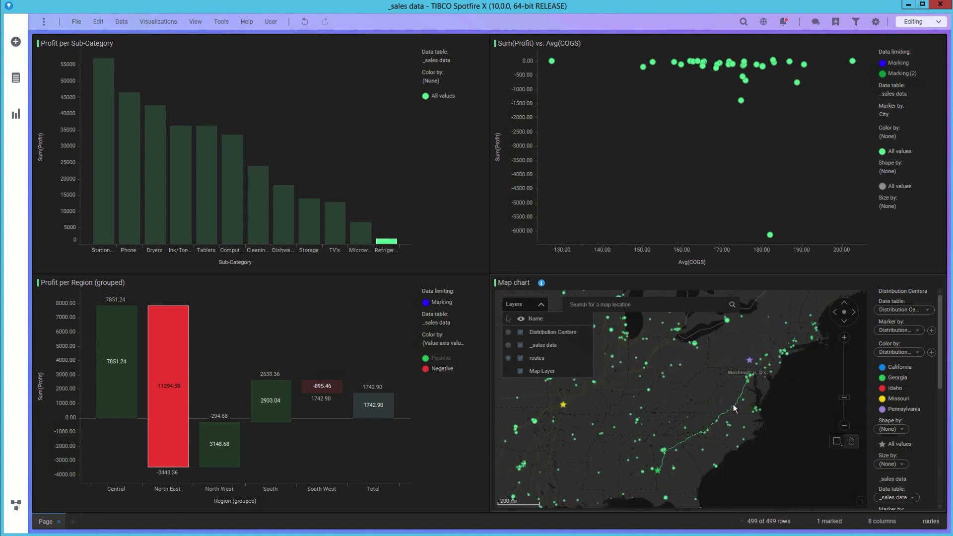
right_click(770, 237)
Step: Start a conversation on the scatter point: 'We shuould not be shipping refrigerator from GA toPhilly'
left_click(794, 300)
type("We shu")
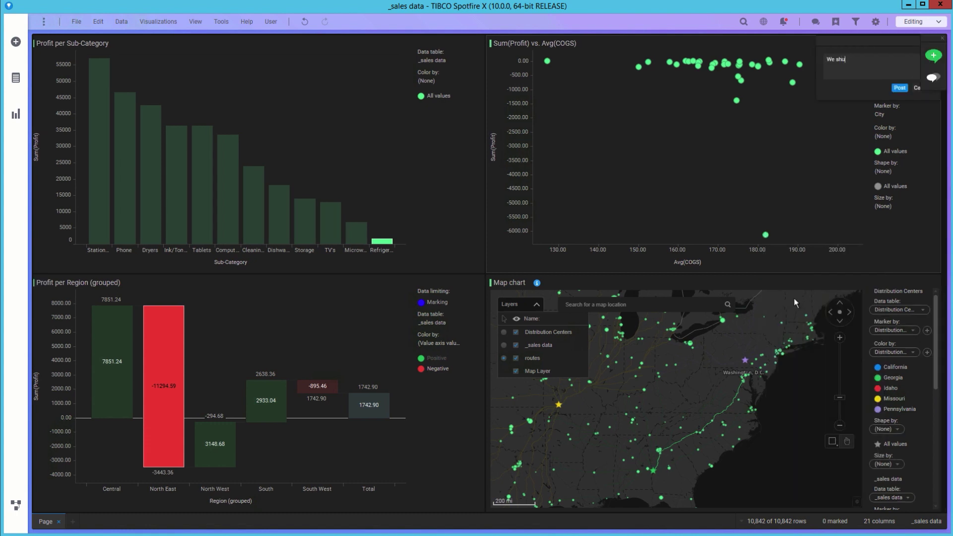
type("ould not be shipping refrigerator")
type(" from GA")
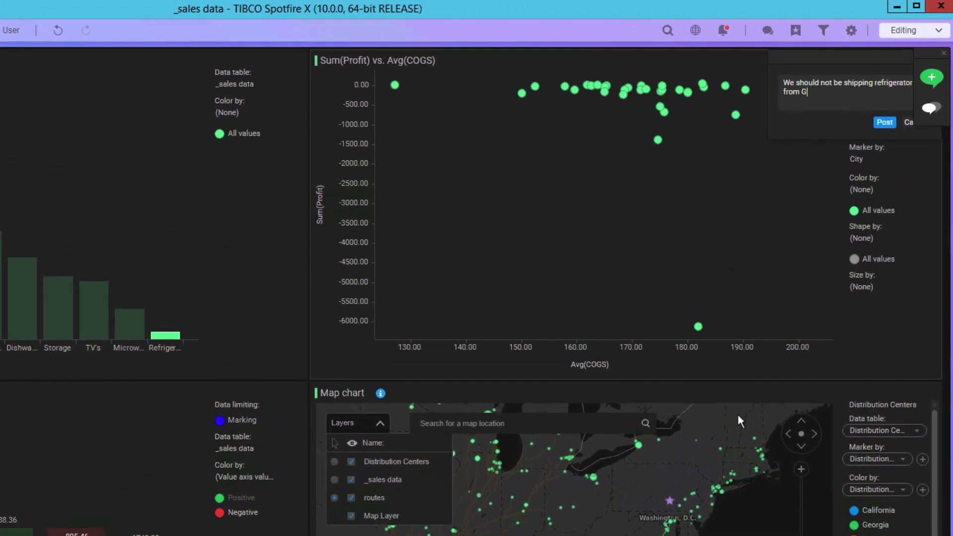
type(" to")
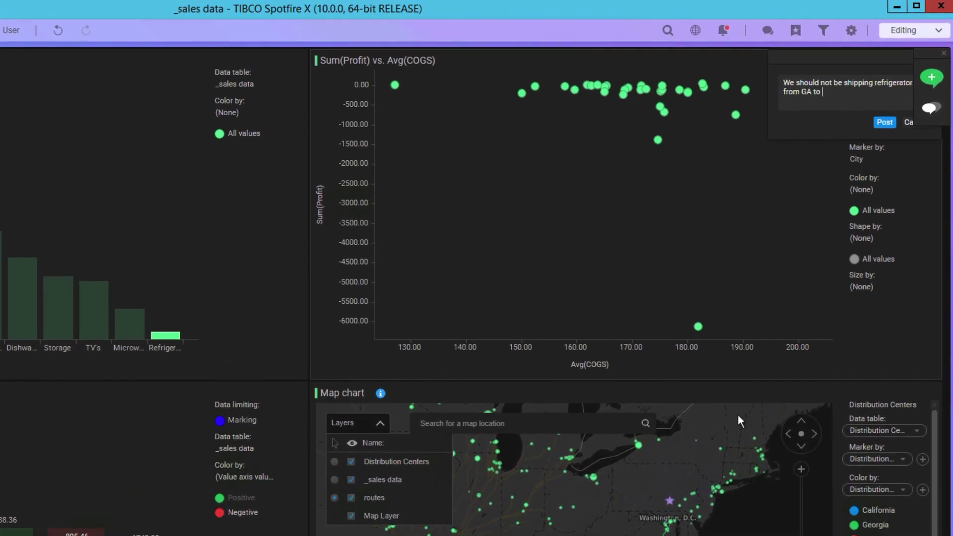